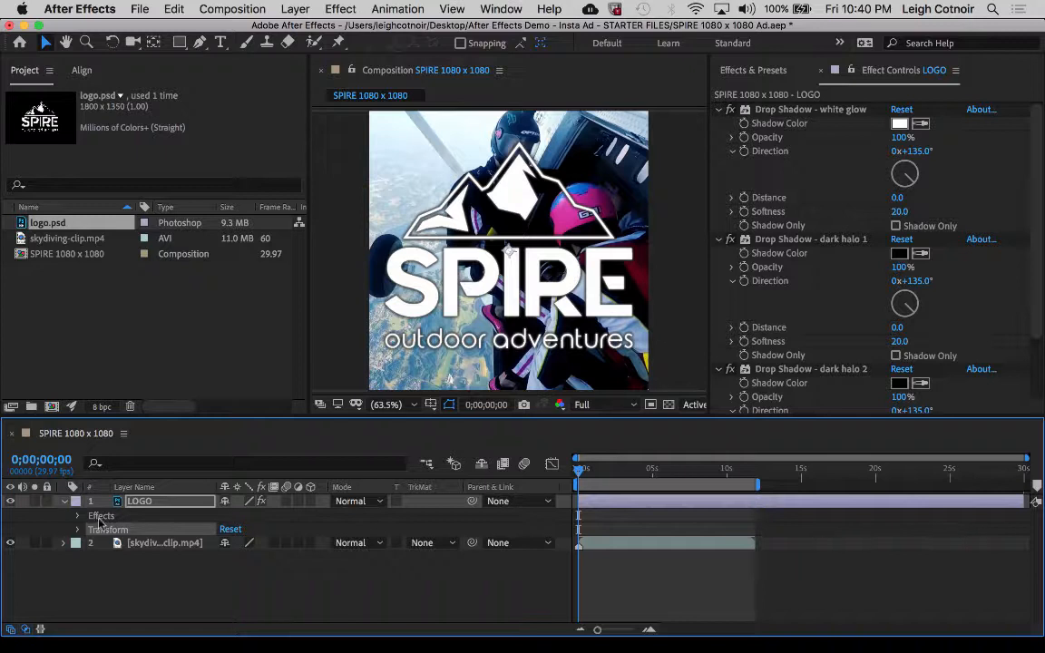
Step: Examine the LOGO layer's effects and the white glow drop shadow's properties in the timeline, and collapse them again
{"action": "left_click", "coordinate": [89, 517]}
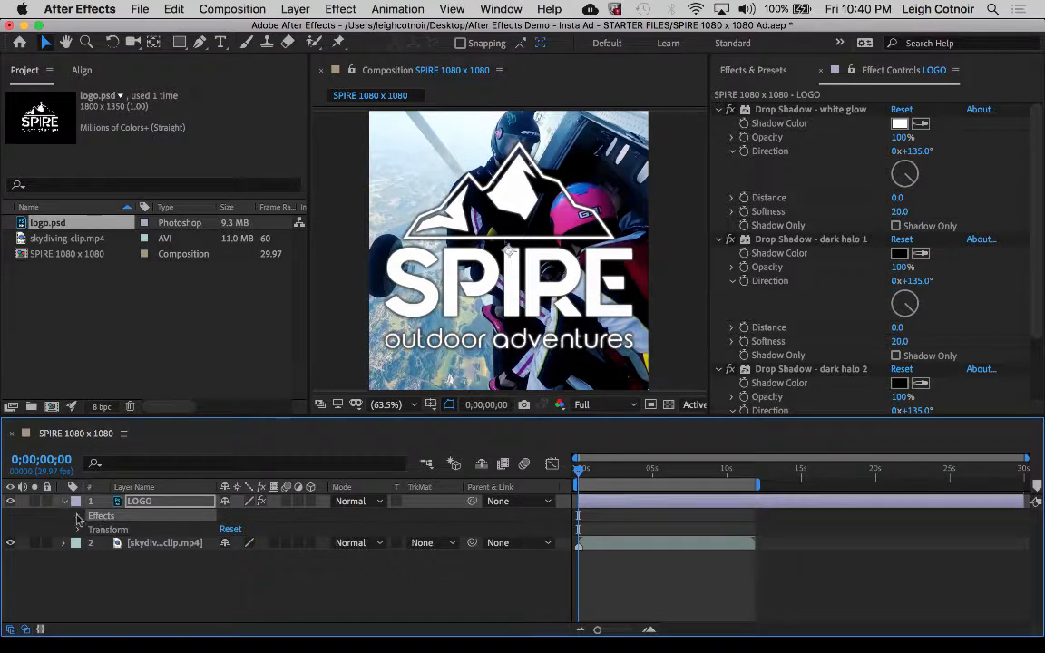
{"action": "left_click", "coordinate": [78, 516]}
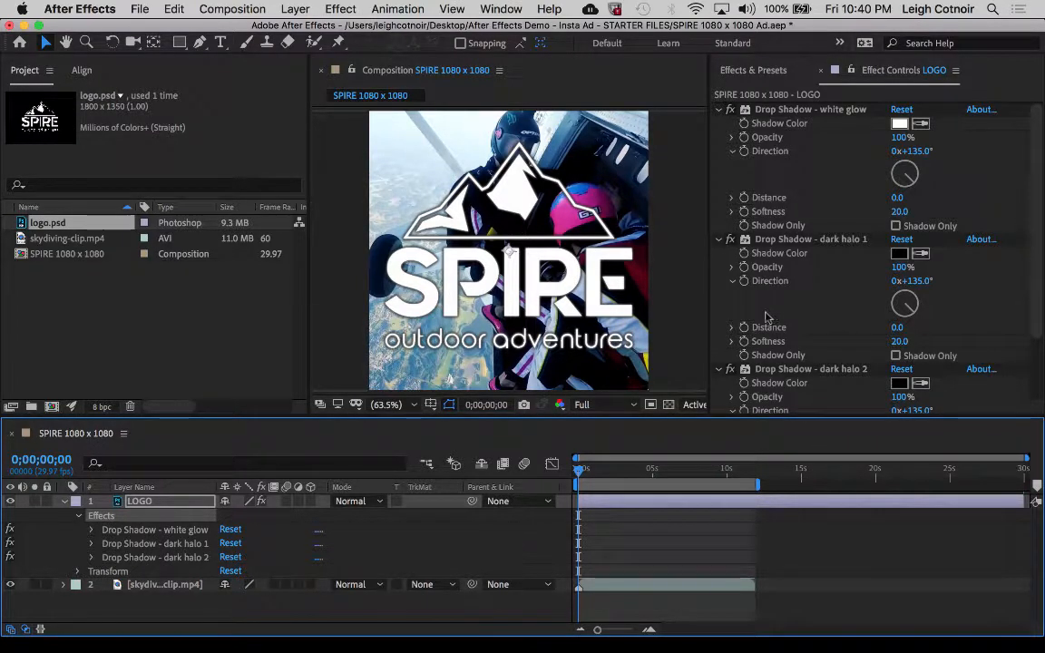
{"action": "left_click", "coordinate": [91, 532]}
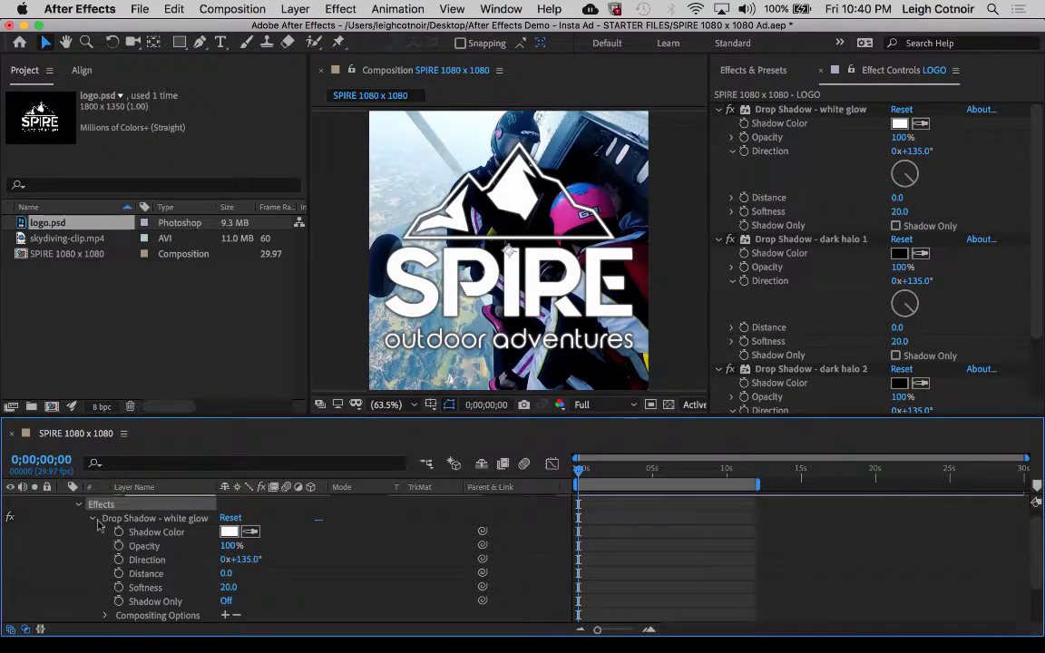
{"action": "left_click", "coordinate": [94, 519]}
{"action": "left_click", "coordinate": [78, 517]}
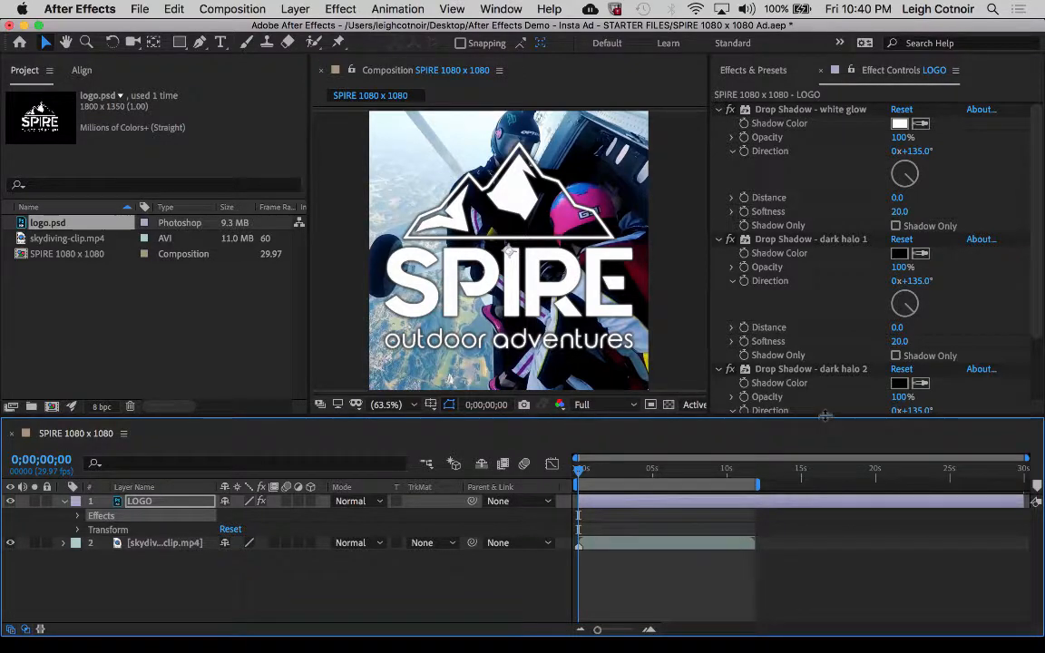
Step: Resize the workspace: narrow the project area and its Name column, enlarge the composition view, and keep both timeline layers visible
{"action": "left_click_drag", "start_coordinate": [826, 416], "coordinate": [827, 529]}
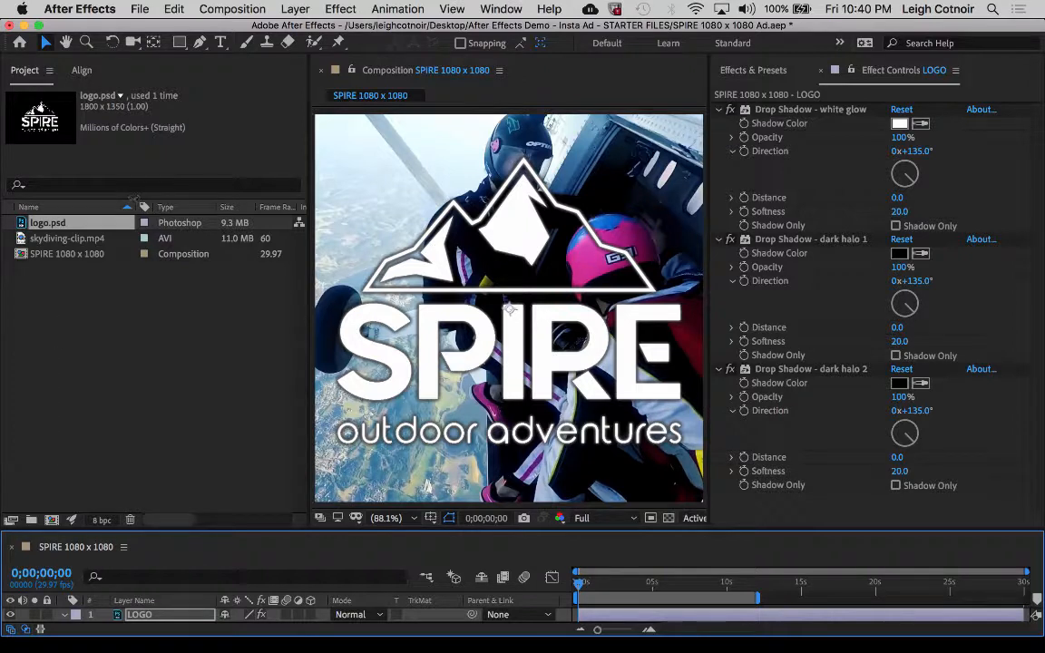
{"action": "left_click_drag", "start_coordinate": [136, 208], "coordinate": [118, 207]}
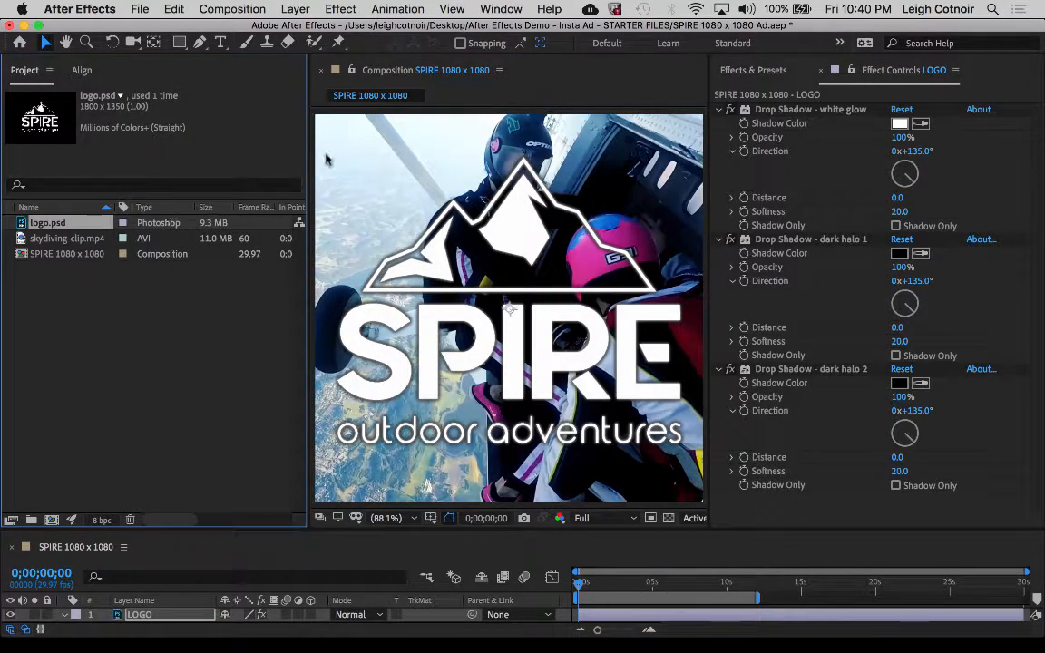
{"action": "left_click_drag", "start_coordinate": [308, 160], "coordinate": [267, 164]}
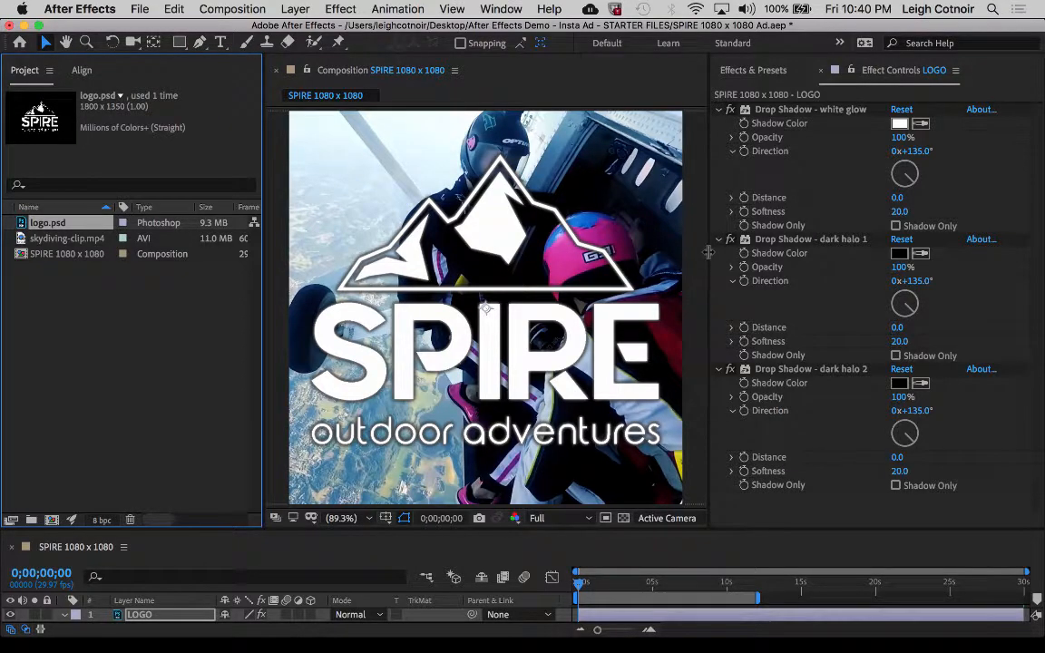
{"action": "mouse_move", "coordinate": [709, 253]}
{"action": "left_mouse_down"}
{"action": "mouse_move", "coordinate": [692, 257]}
{"action": "mouse_move", "coordinate": [714, 253]}
{"action": "left_mouse_up"}
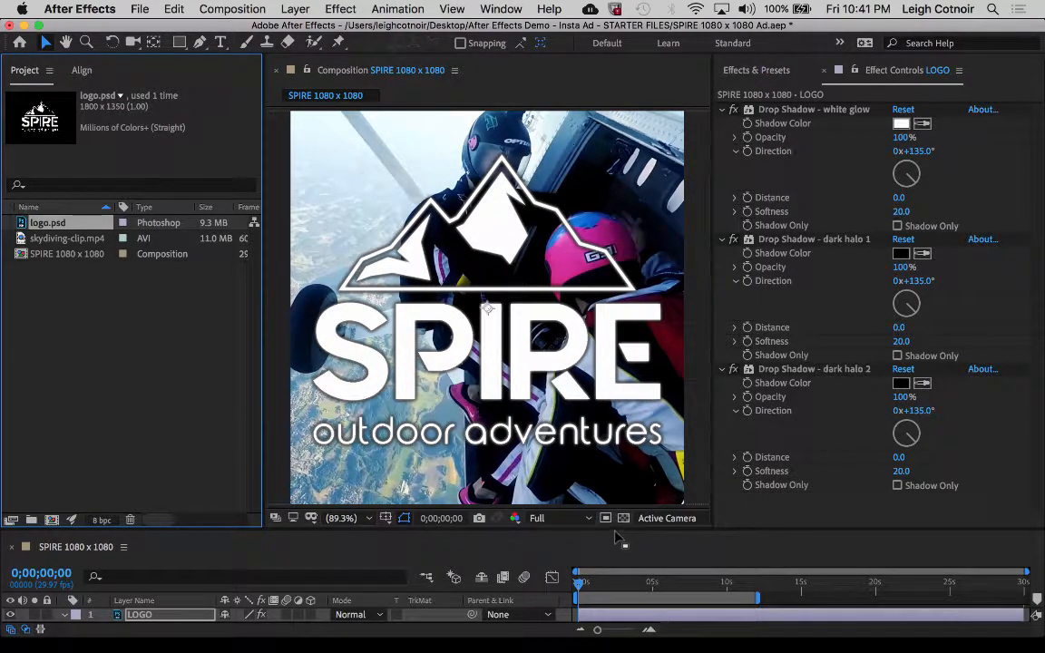
{"action": "left_click_drag", "start_coordinate": [617, 531], "coordinate": [620, 488]}
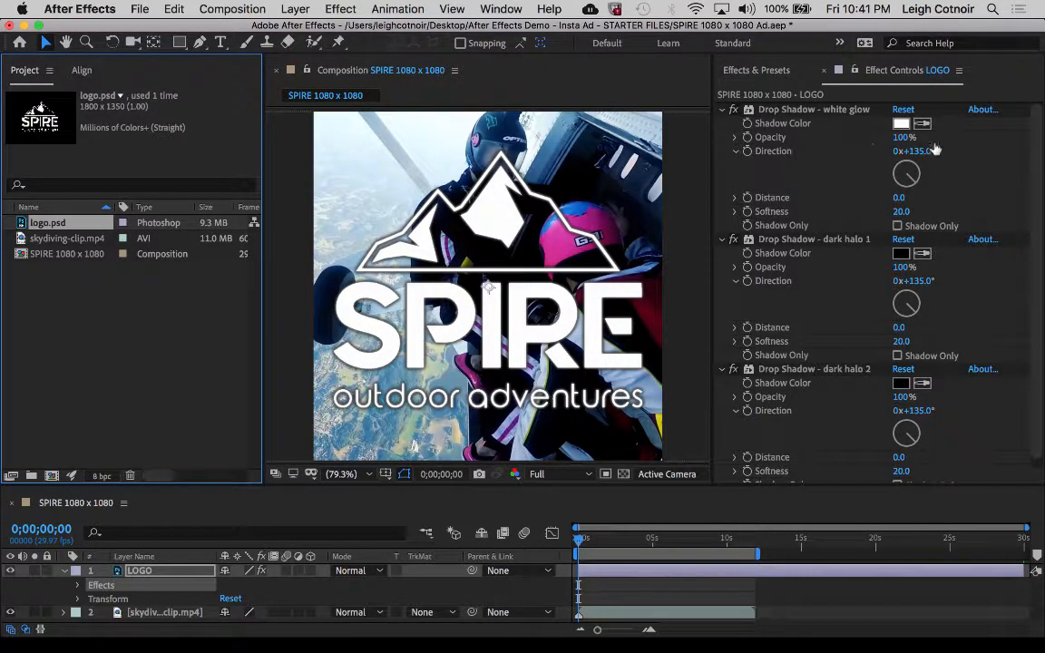
Step: Collapse the dark halo 1 and dark halo 2 drop shadows, leaving only the white glow settings expanded
{"action": "left_click", "coordinate": [723, 370]}
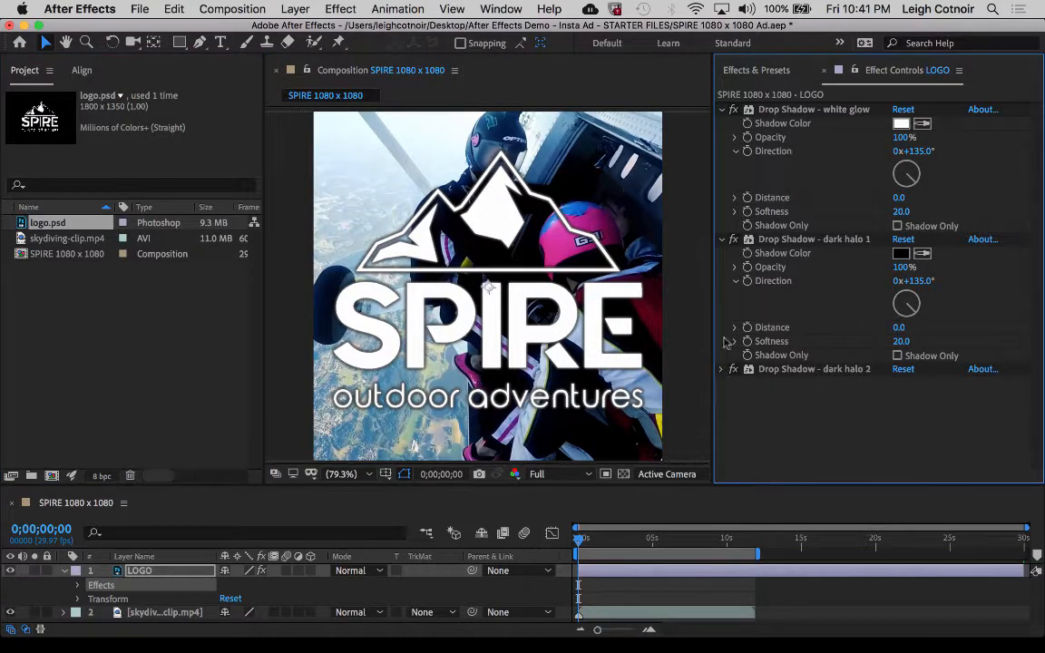
{"action": "left_click", "coordinate": [722, 239]}
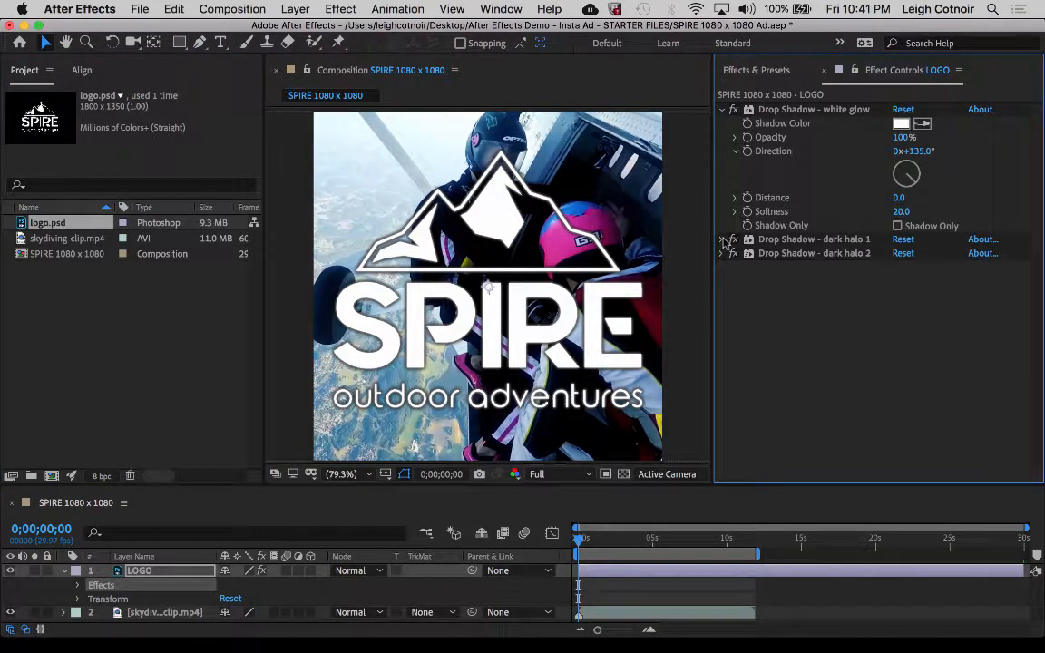
{"action": "left_click", "coordinate": [722, 109]}
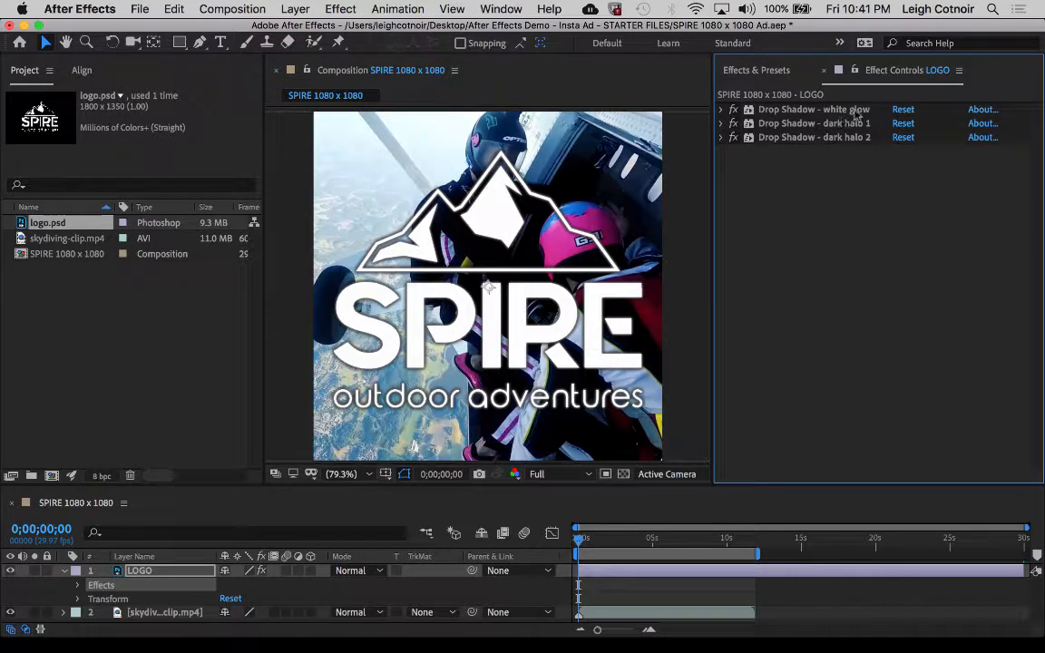
{"action": "left_click", "coordinate": [722, 109]}
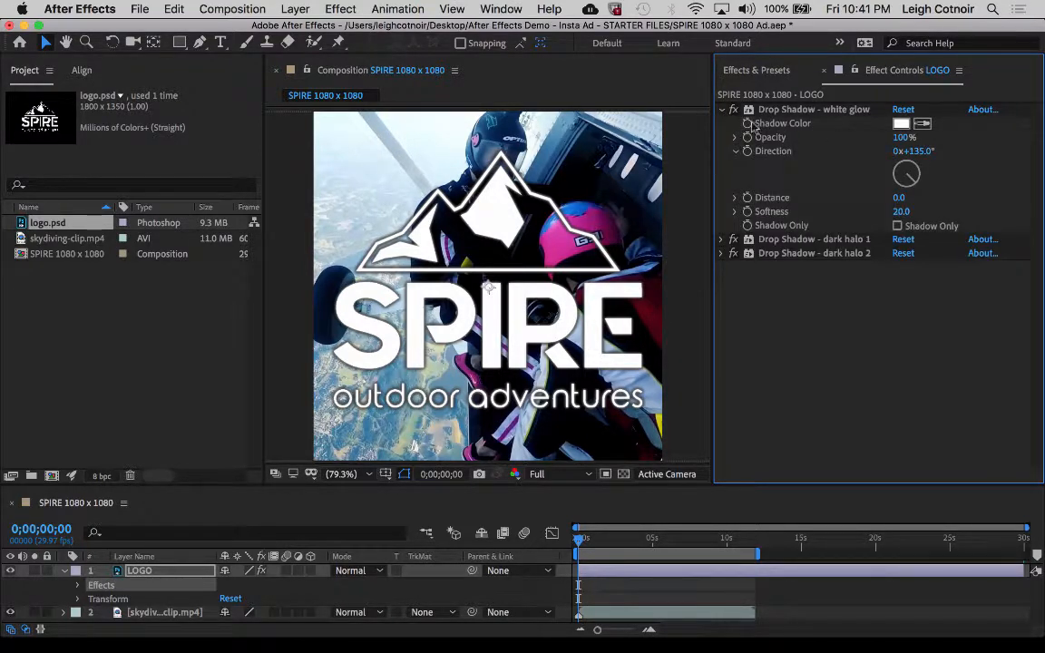
Step: Review the white glow's shadow color and accept it as FFFFFF; try another shadow direction and undo it
{"action": "left_click", "coordinate": [903, 125]}
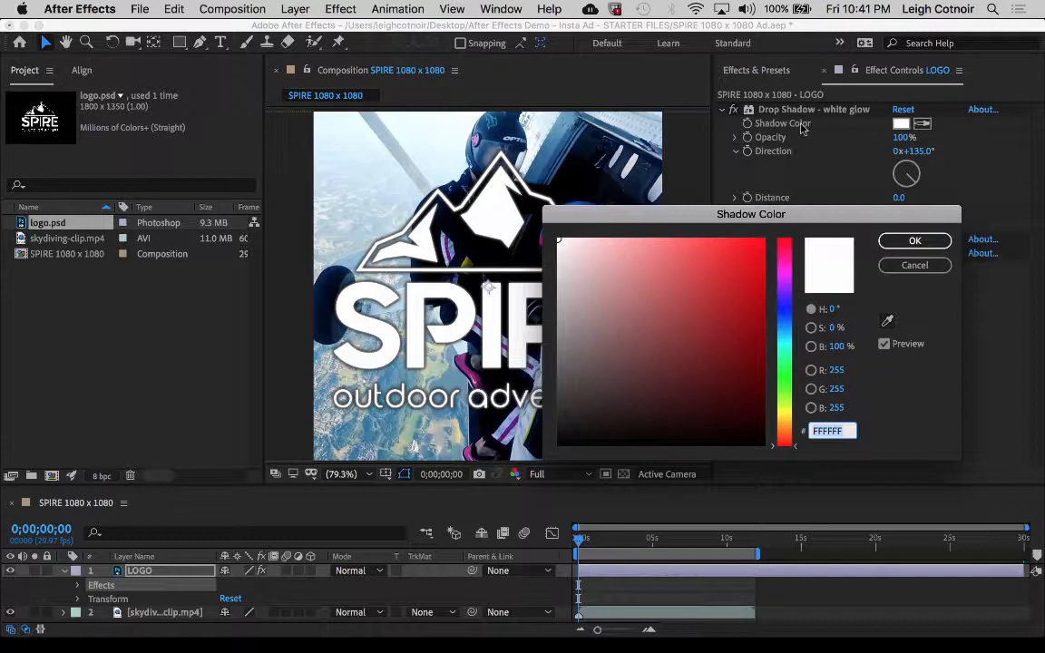
{"action": "left_click", "coordinate": [916, 241]}
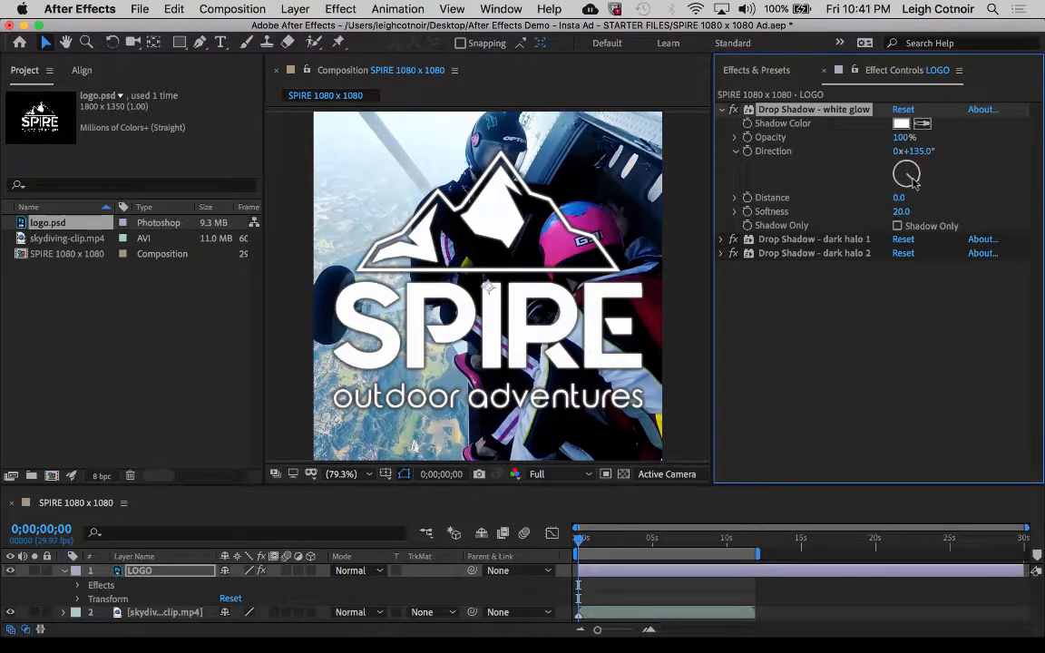
{"action": "mouse_move", "coordinate": [915, 181]}
{"action": "left_mouse_down"}
{"action": "mouse_move", "coordinate": [887, 164]}
{"action": "mouse_move", "coordinate": [924, 171]}
{"action": "left_mouse_up"}
{"action": "key", "text": "super+z"}
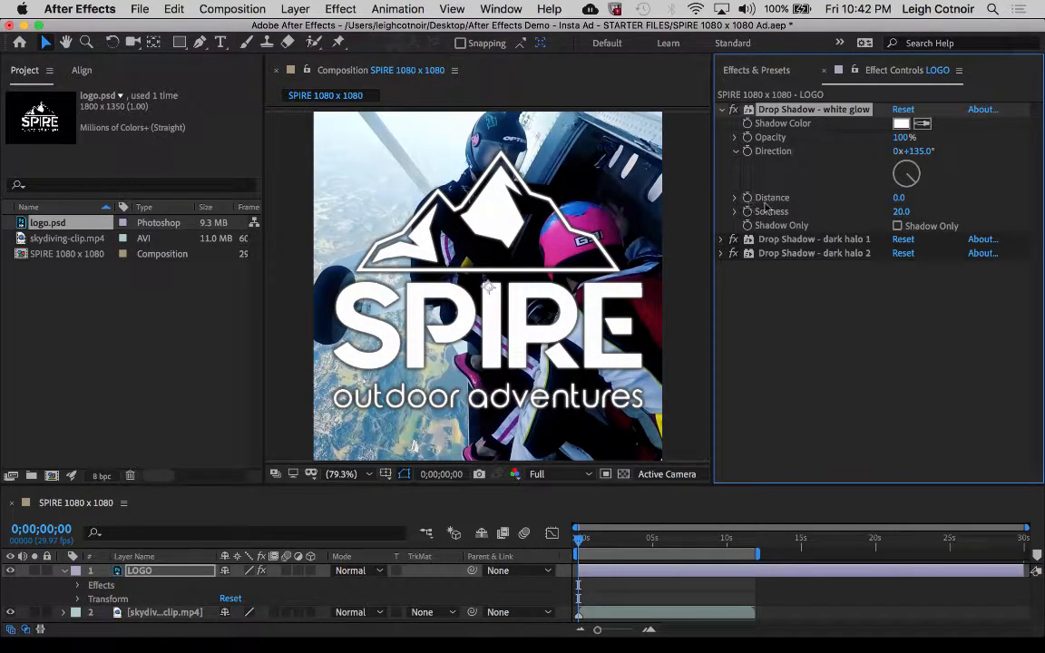
Step: Reveal the white glow's Distance and Softness sliders, keeping the distance at 0
{"action": "left_click", "coordinate": [735, 198]}
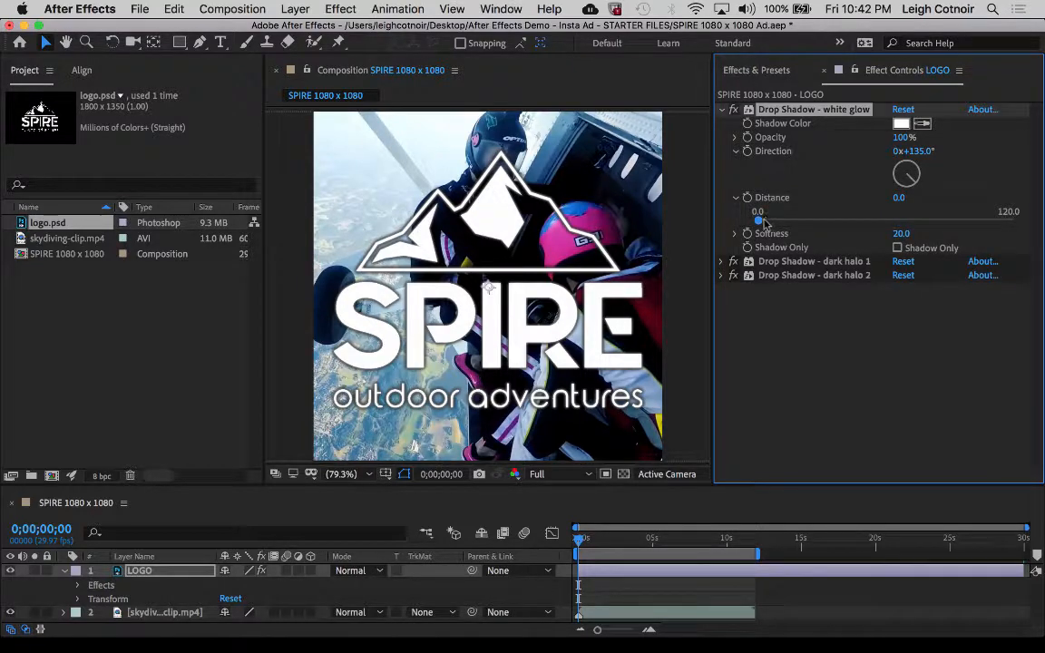
{"action": "mouse_move", "coordinate": [758, 221]}
{"action": "left_mouse_down"}
{"action": "mouse_move", "coordinate": [855, 227]}
{"action": "mouse_move", "coordinate": [615, 172]}
{"action": "mouse_move", "coordinate": [801, 183]}
{"action": "mouse_move", "coordinate": [951, 223]}
{"action": "mouse_move", "coordinate": [844, 199]}
{"action": "mouse_move", "coordinate": [667, 196]}
{"action": "mouse_move", "coordinate": [740, 219]}
{"action": "left_mouse_up"}
{"action": "left_click", "coordinate": [736, 233]}
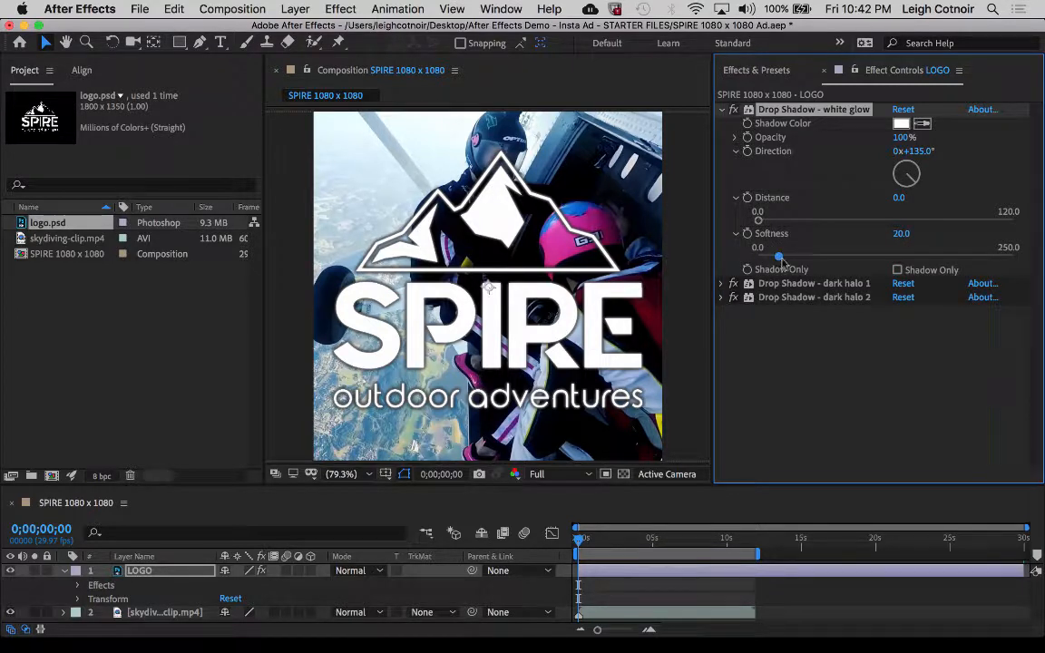
Step: Try a white glow softness of about 44.1 and set it back to 20
{"action": "left_click_drag", "start_coordinate": [779, 257], "coordinate": [804, 271]}
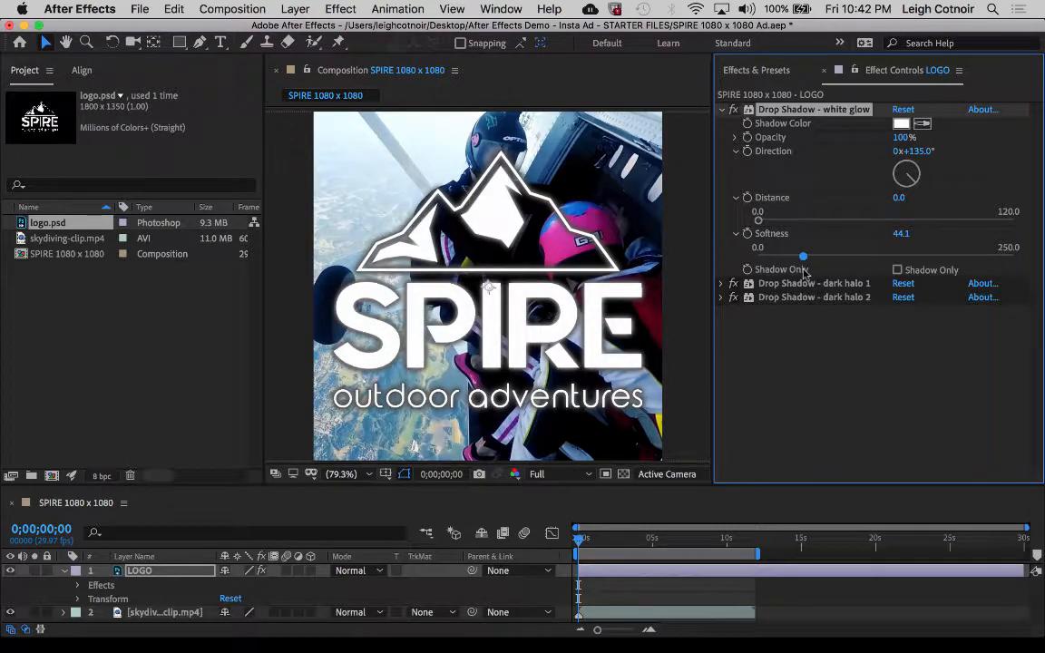
{"action": "left_click", "coordinate": [900, 235]}
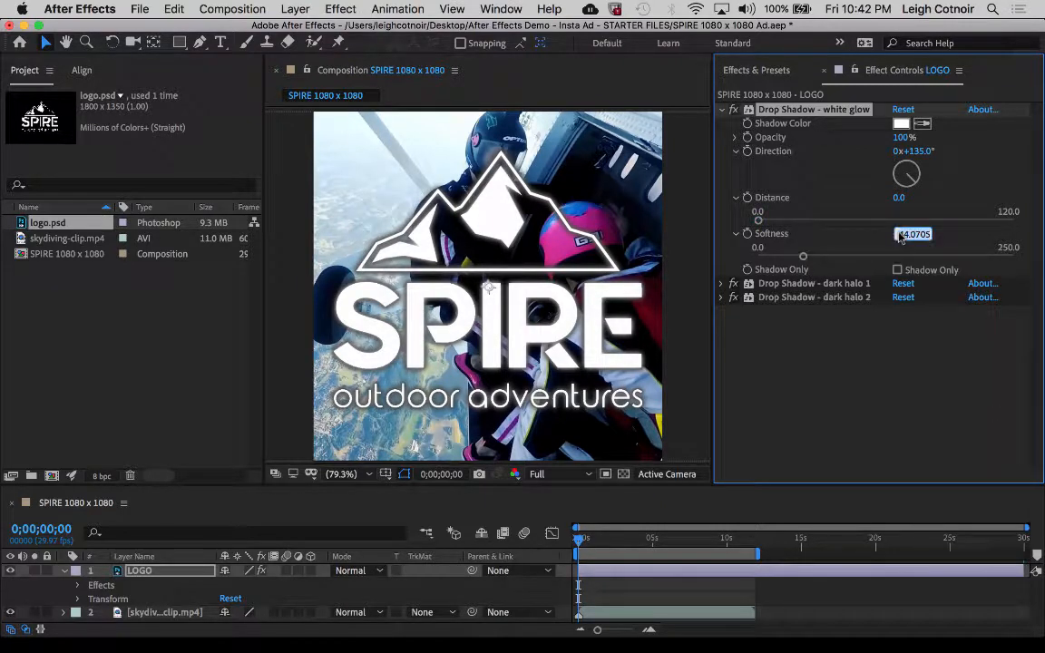
{"action": "type", "text": "20"}
{"action": "key", "text": "Return"}
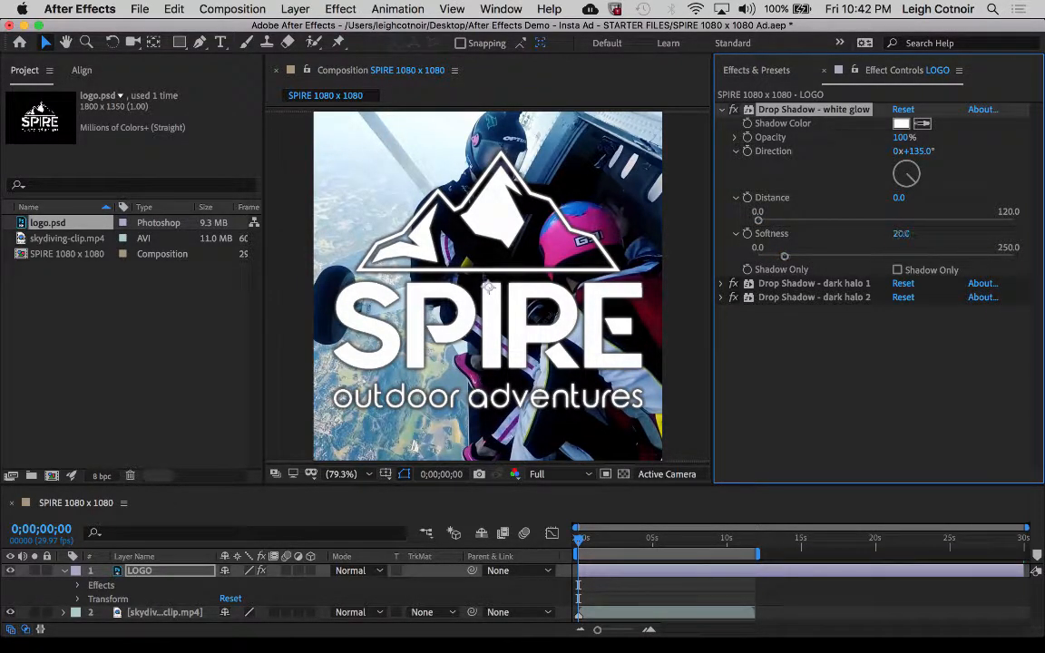
Step: Raise the white glow's softness to 33 and inspect the logo in the maximized composition view
{"action": "mouse_move", "coordinate": [904, 233]}
{"action": "left_mouse_down"}
{"action": "mouse_move", "coordinate": [945, 231]}
{"action": "mouse_move", "coordinate": [918, 233]}
{"action": "left_mouse_up"}
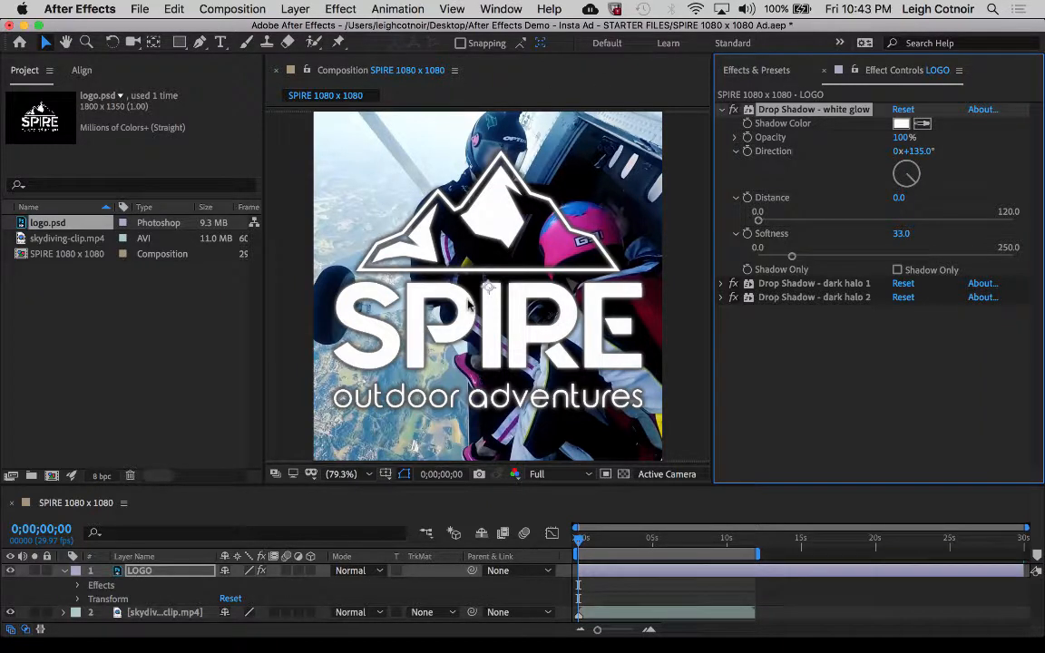
{"action": "left_click", "coordinate": [342, 73]}
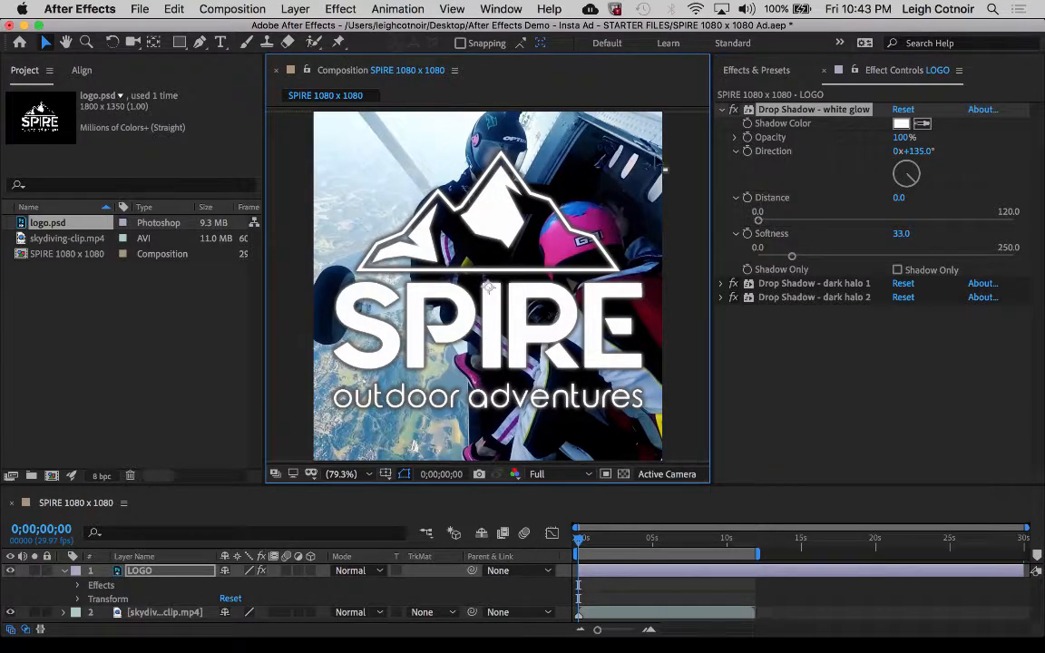
{"action": "double_click", "coordinate": [335, 75]}
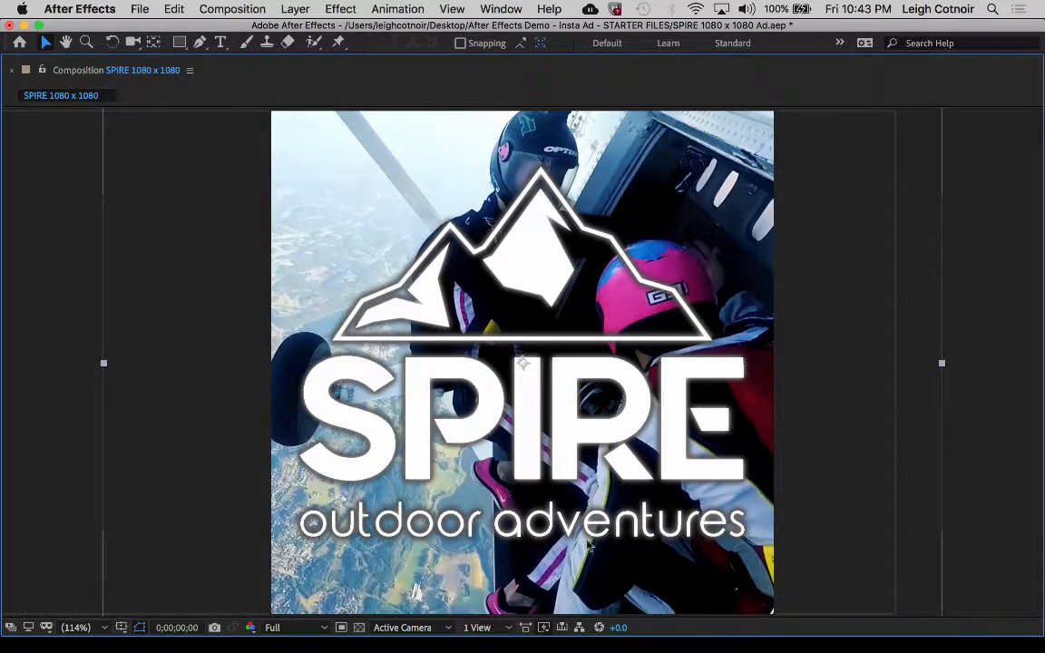
{"action": "double_click", "coordinate": [73, 76]}
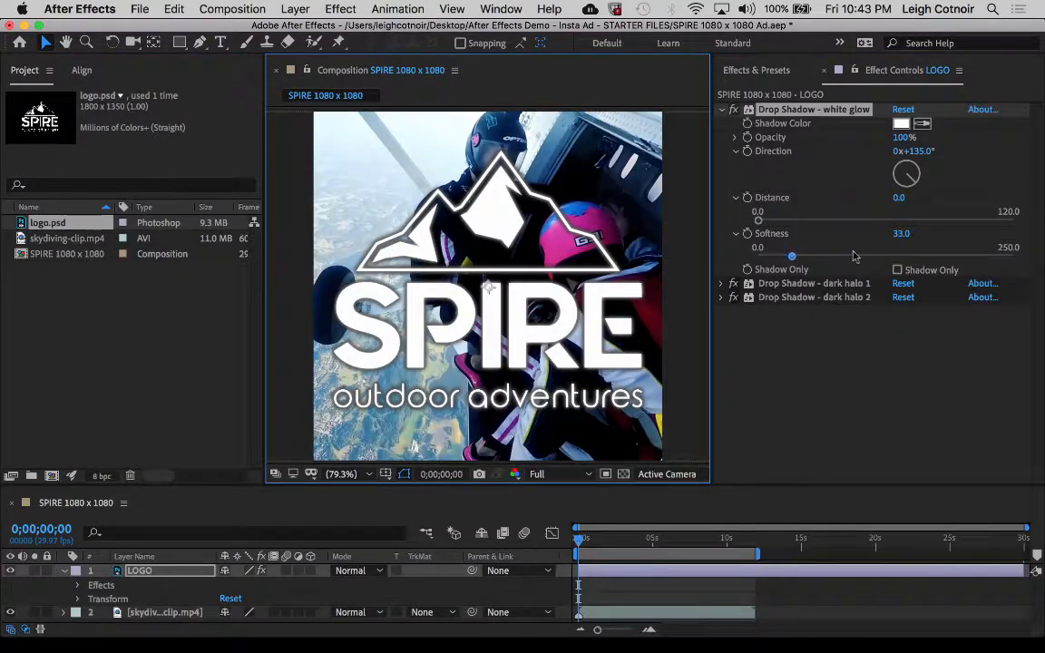
Step: Set the white glow's softness to 20 and inspect the logo in the maximized composition view
{"action": "left_click", "coordinate": [904, 234]}
{"action": "type", "text": "20"}
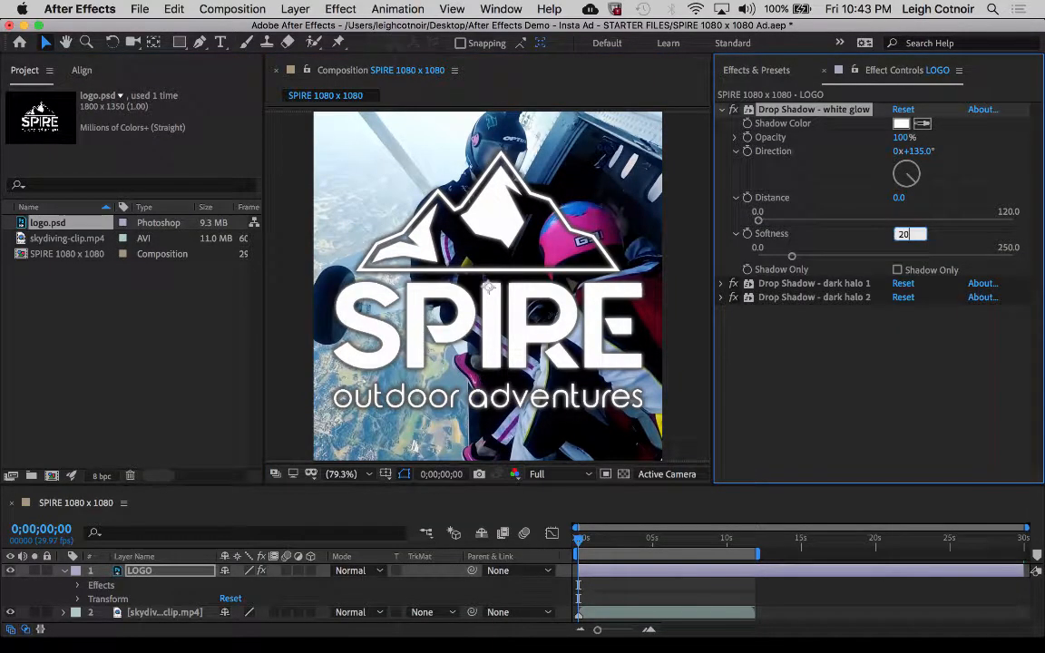
{"action": "key", "text": "Return"}
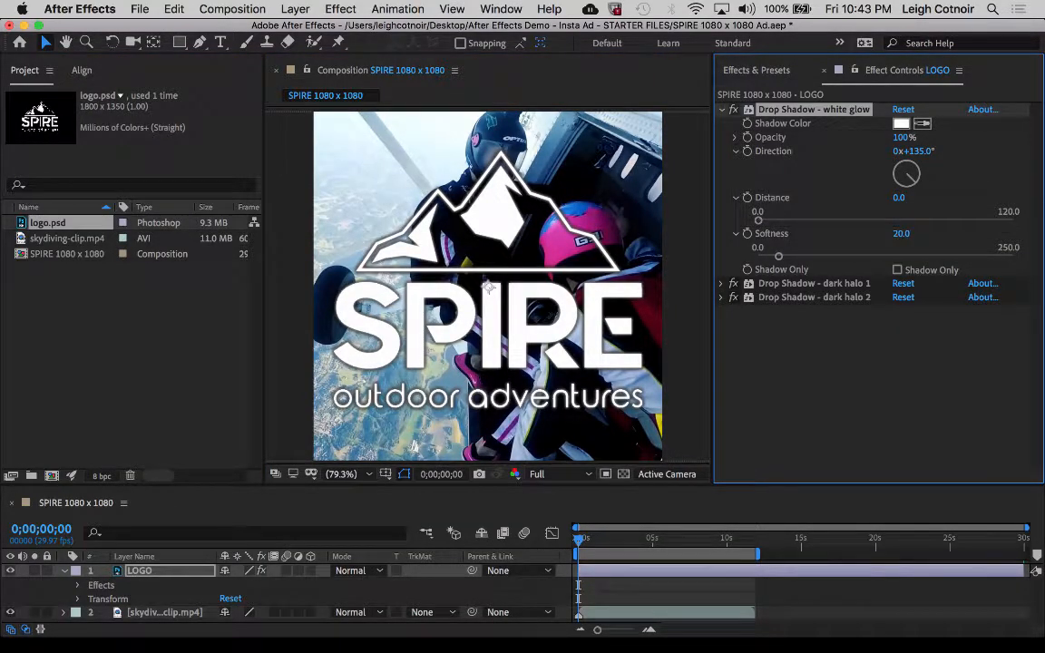
{"action": "left_click", "coordinate": [348, 73]}
{"action": "double_click", "coordinate": [347, 72]}
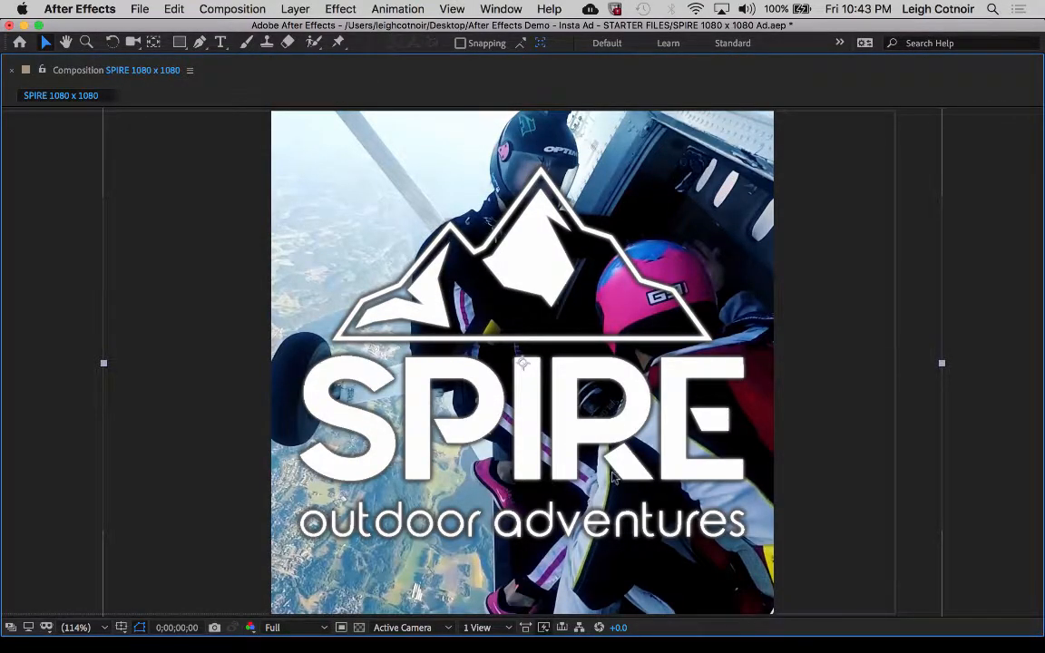
{"action": "double_click", "coordinate": [72, 72]}
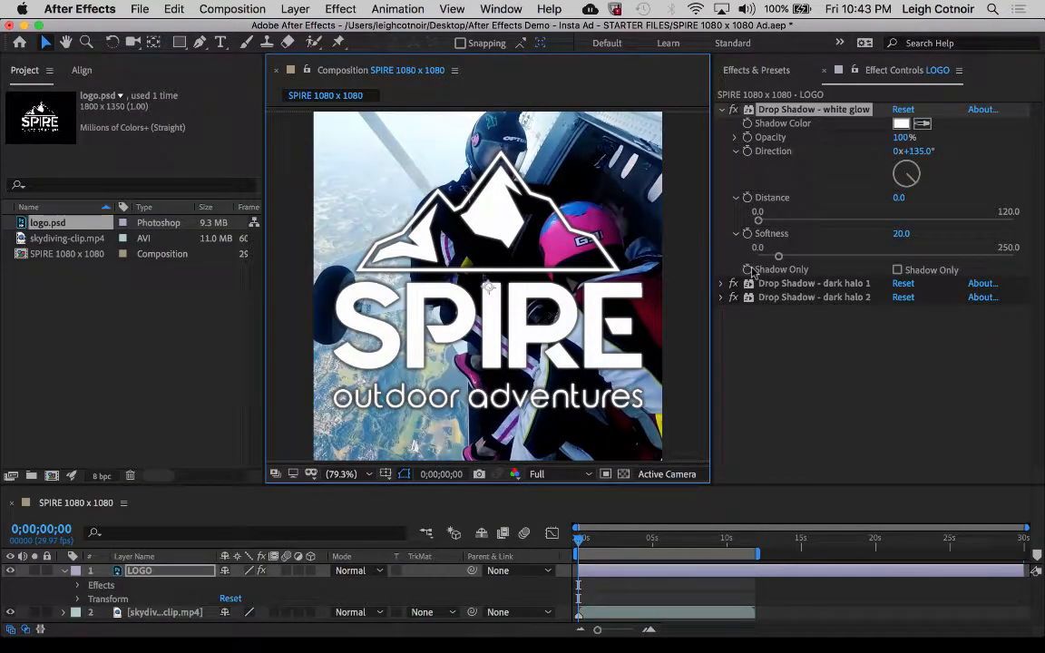
Step: Preview the white glow with Shadow Only enabled and turn the option off again
{"action": "left_click", "coordinate": [898, 271]}
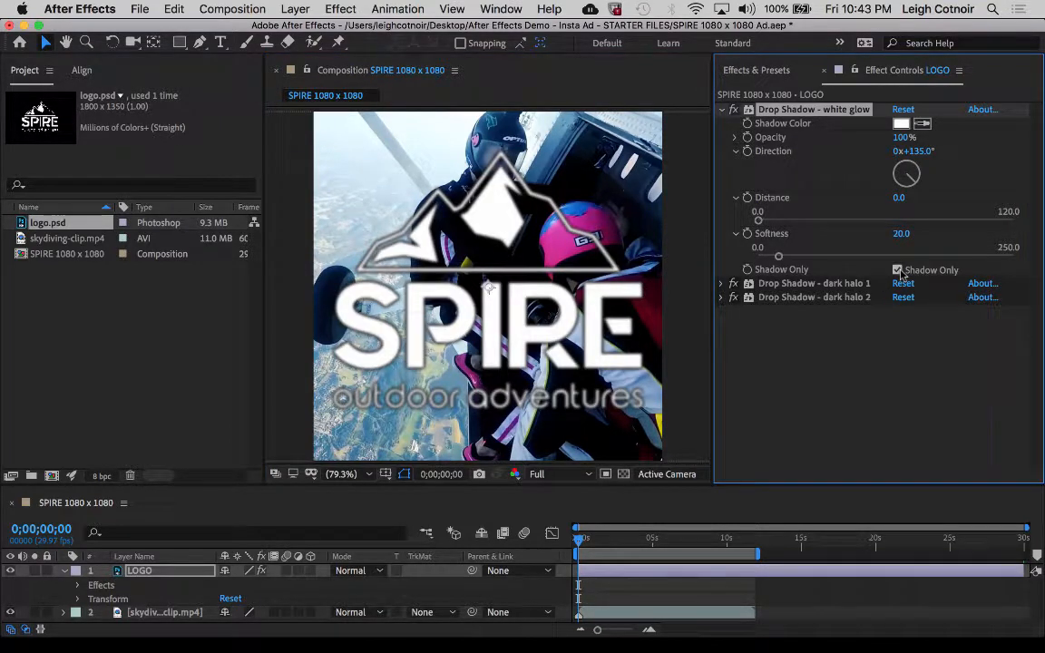
{"action": "left_click", "coordinate": [899, 270]}
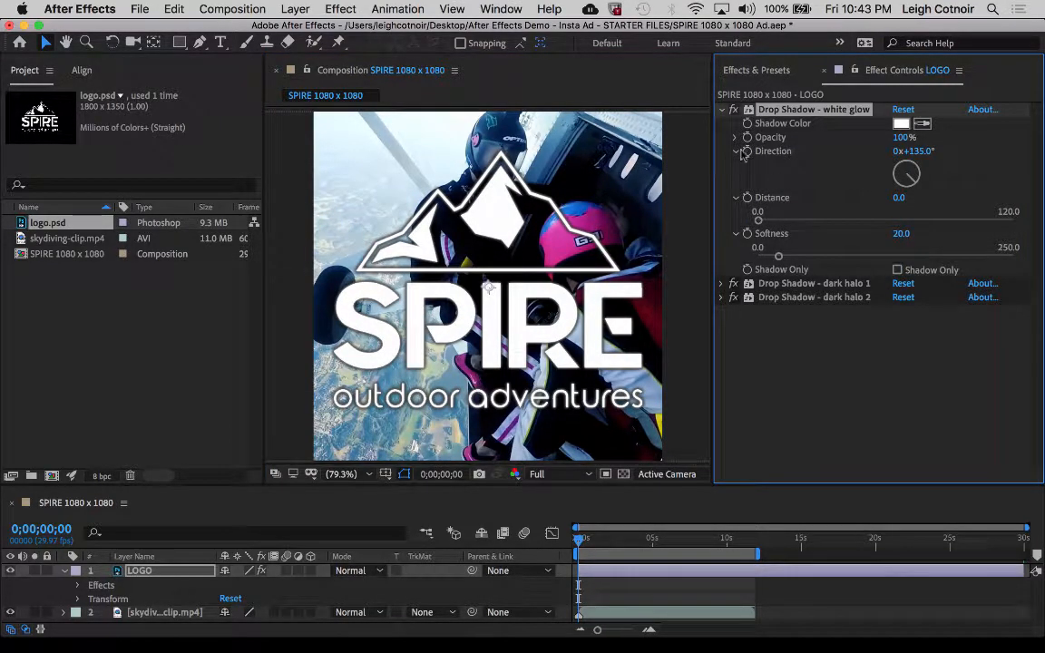
Step: Collapse the white glow effect's settings and expand those of dark halo 1 and dark halo 2
{"action": "left_click", "coordinate": [722, 108]}
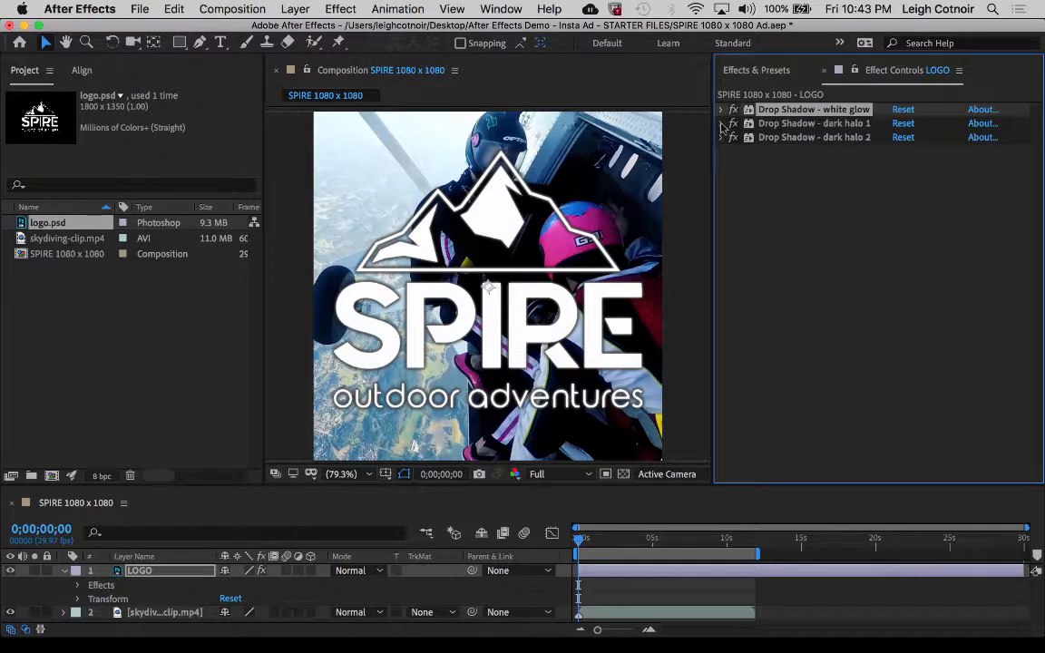
{"action": "left_click", "coordinate": [723, 124]}
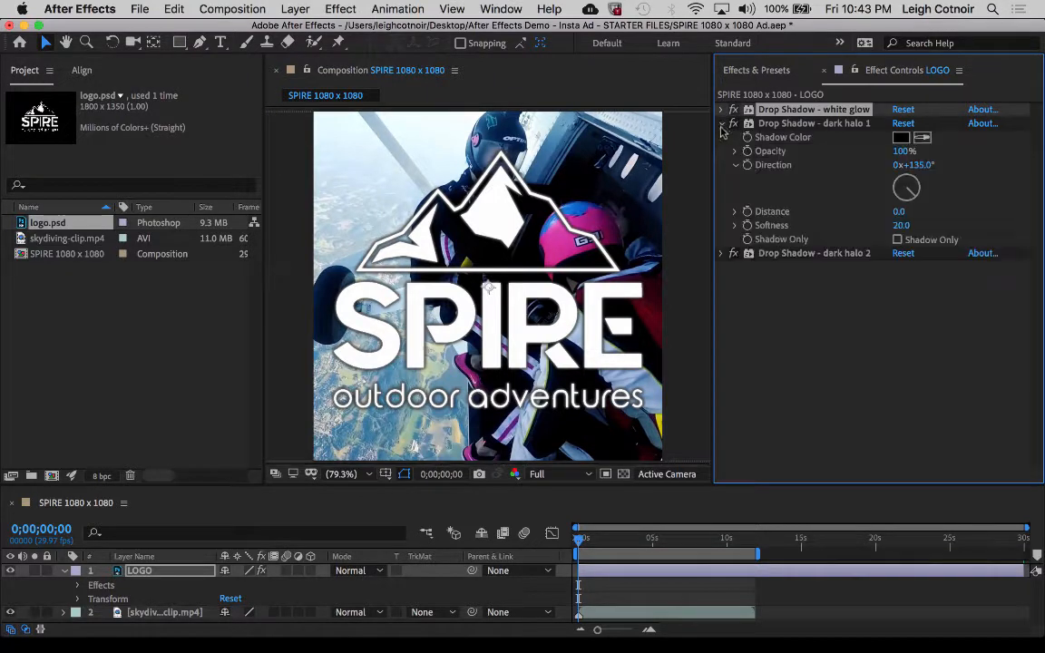
{"action": "left_click", "coordinate": [722, 254]}
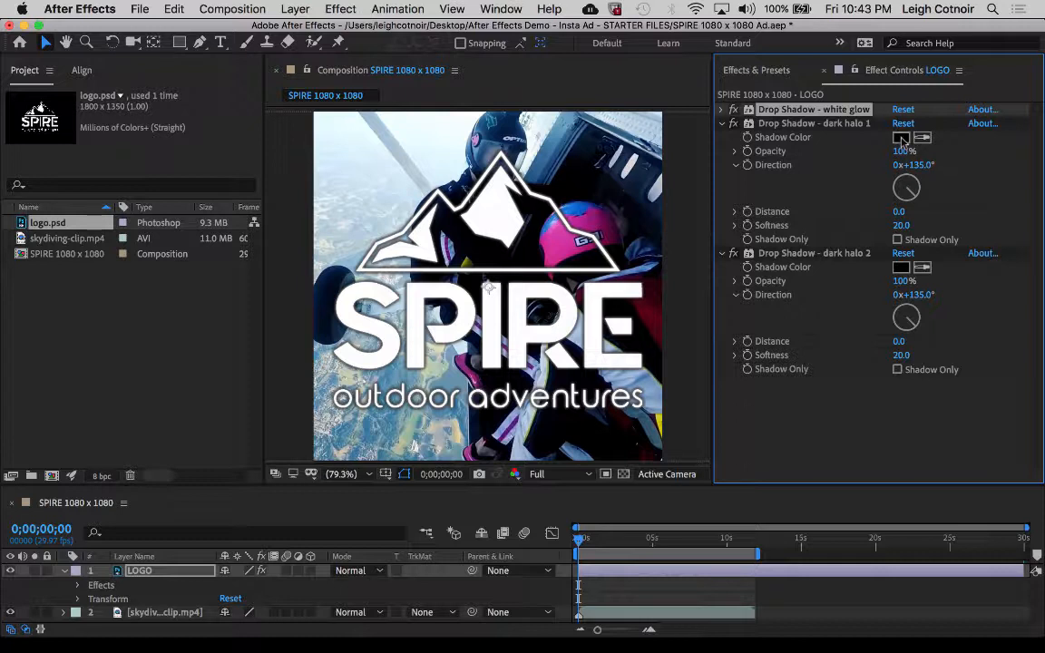
Step: Try dark red 450000 as the shadow color of dark halo 1 and cancel the color change
{"action": "left_click", "coordinate": [901, 139]}
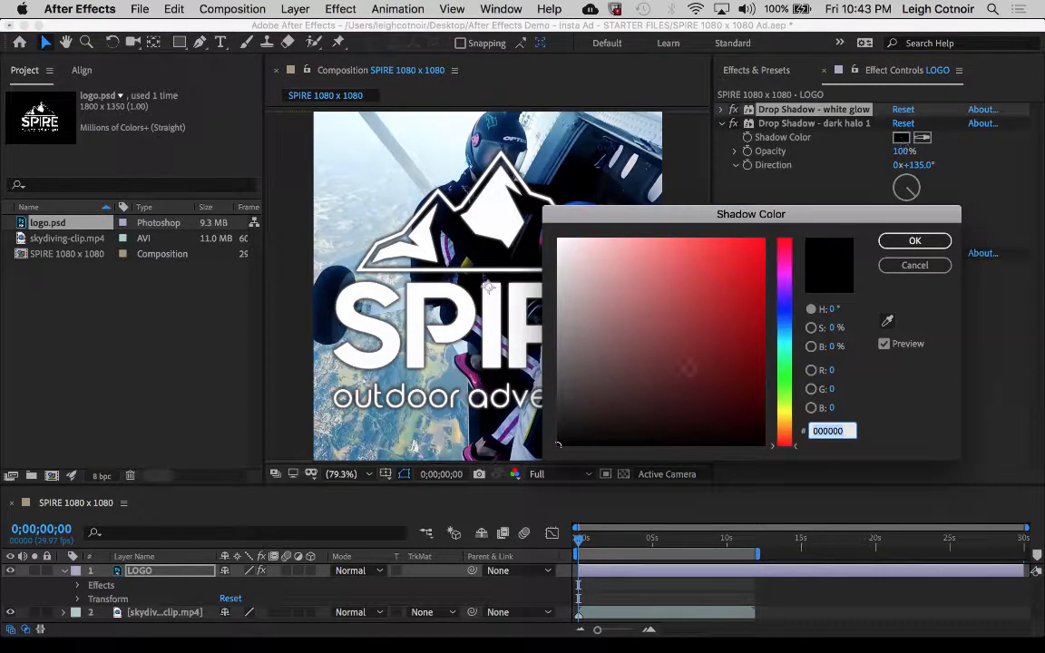
{"action": "left_click", "coordinate": [763, 380]}
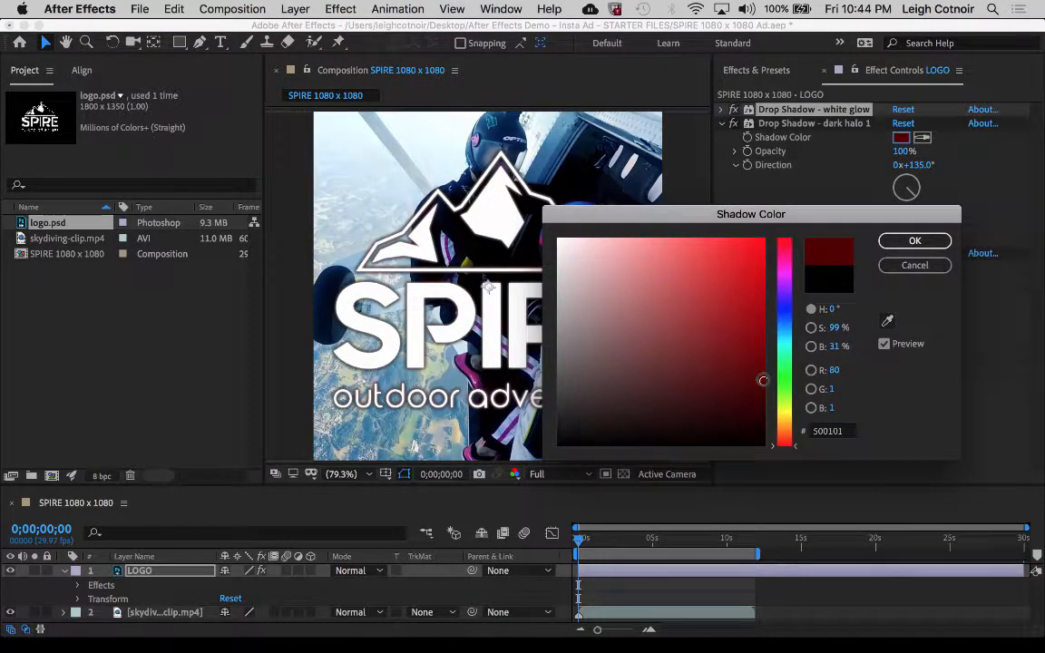
{"action": "left_click", "coordinate": [764, 391]}
{"action": "left_click_drag", "start_coordinate": [697, 224], "coordinate": [774, 223]}
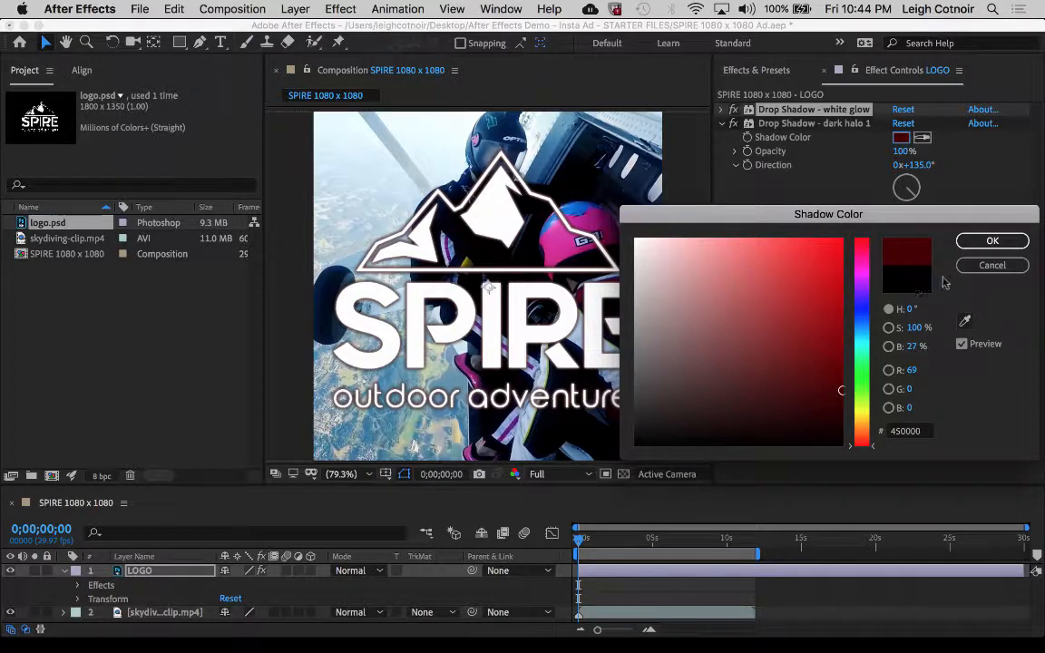
{"action": "left_click", "coordinate": [992, 266]}
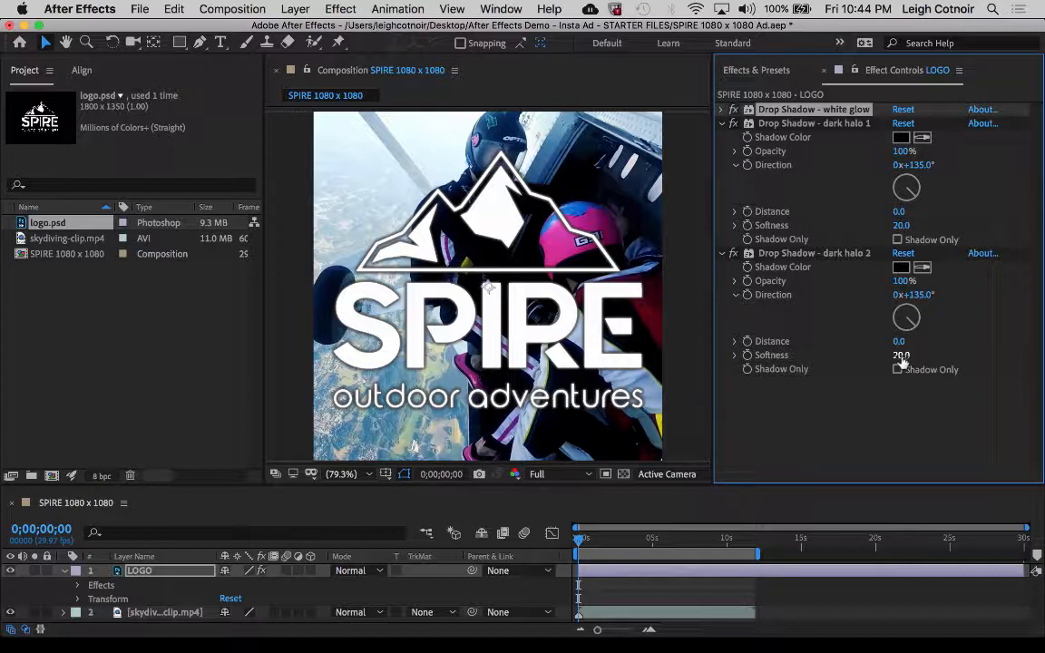
Step: Set dark halo 2's shadow color to blue 175080, sampled from the upper skydiver's helmet in the footage
{"action": "left_click", "coordinate": [900, 268]}
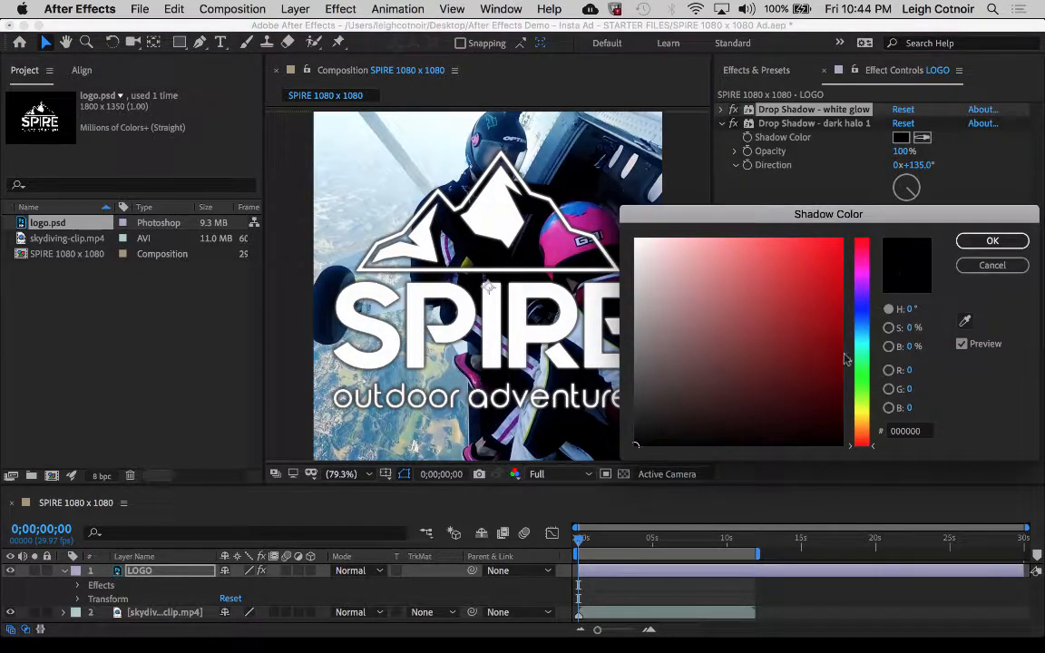
{"action": "left_click", "coordinate": [842, 302]}
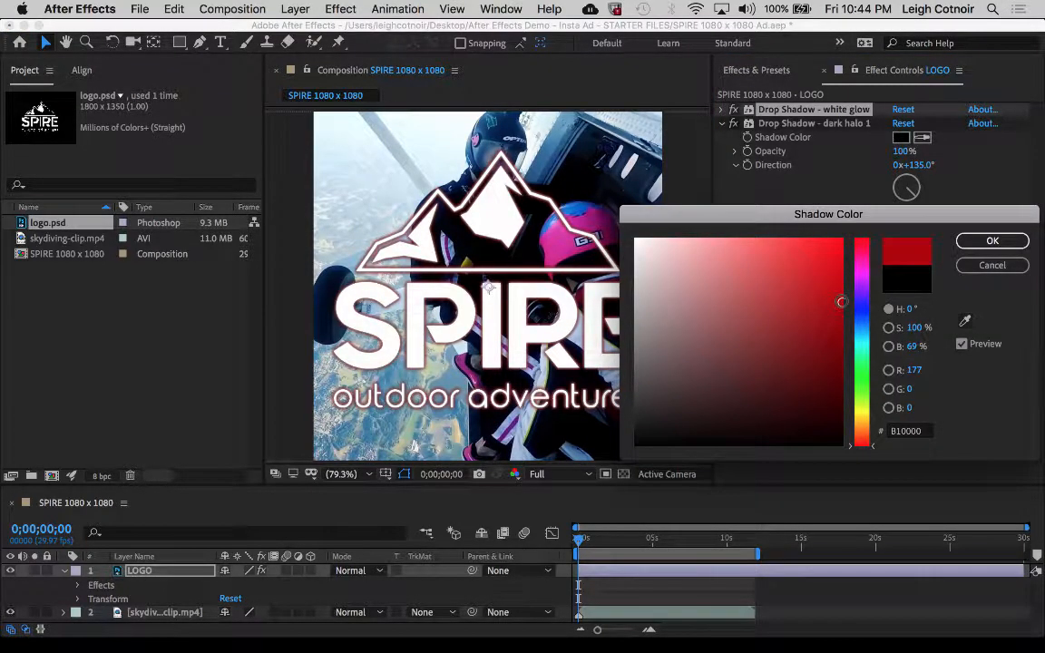
{"action": "left_click_drag", "start_coordinate": [842, 302], "coordinate": [843, 319]}
{"action": "left_click", "coordinate": [864, 308]}
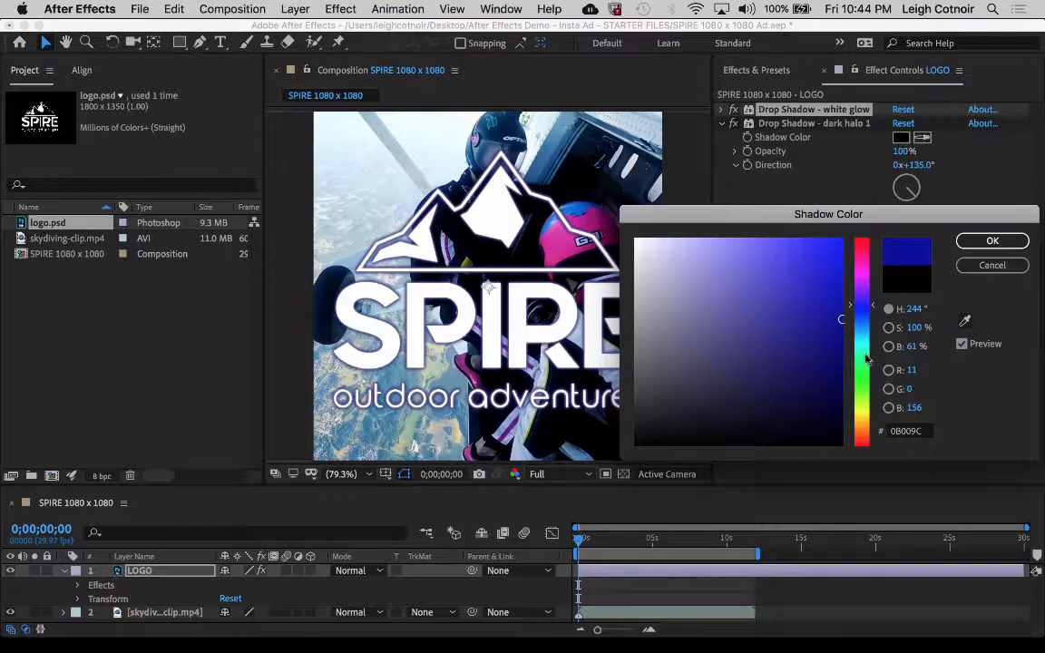
{"action": "left_click", "coordinate": [966, 320]}
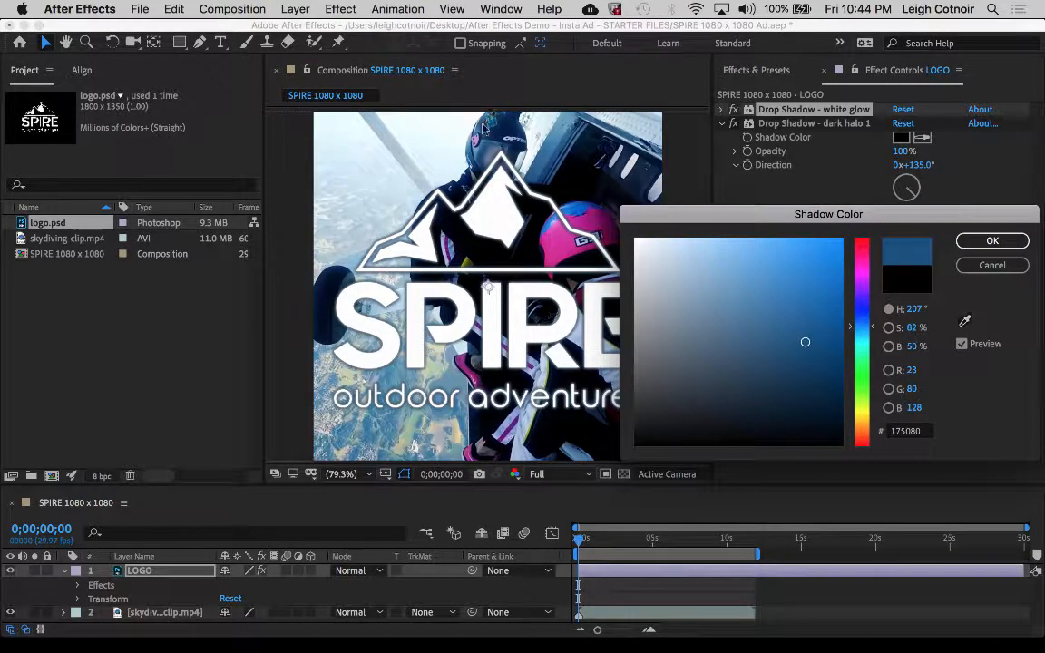
{"action": "left_click", "coordinate": [980, 241]}
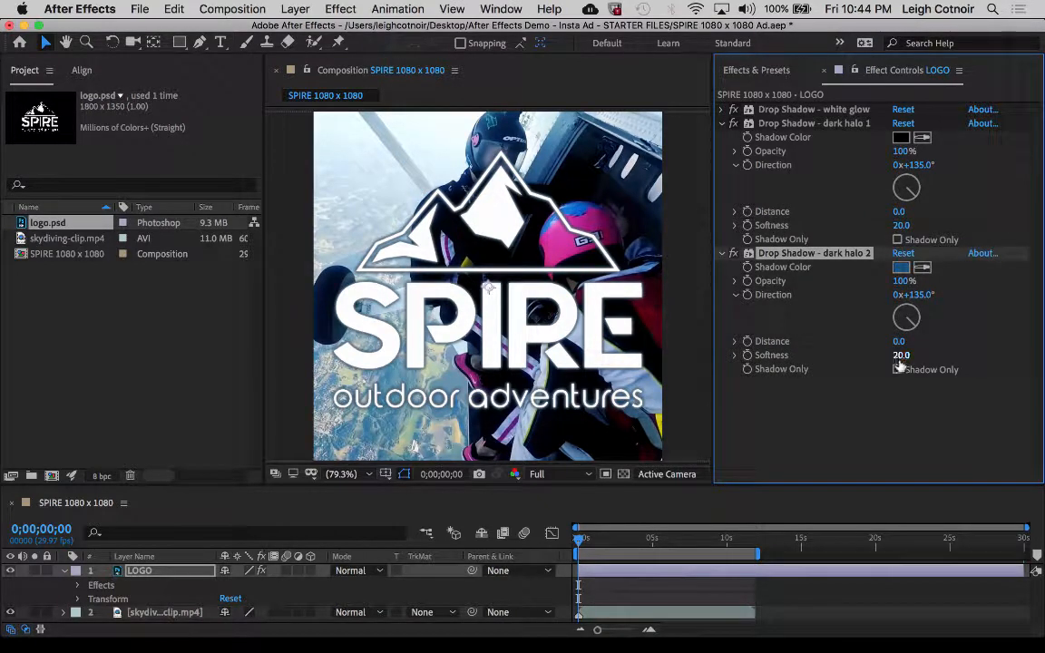
Step: Set dark halo 2's softness to 70 and its shadow color to a darker, fully saturated blue of the same hue
{"action": "left_click_drag", "start_coordinate": [899, 358], "coordinate": [921, 354]}
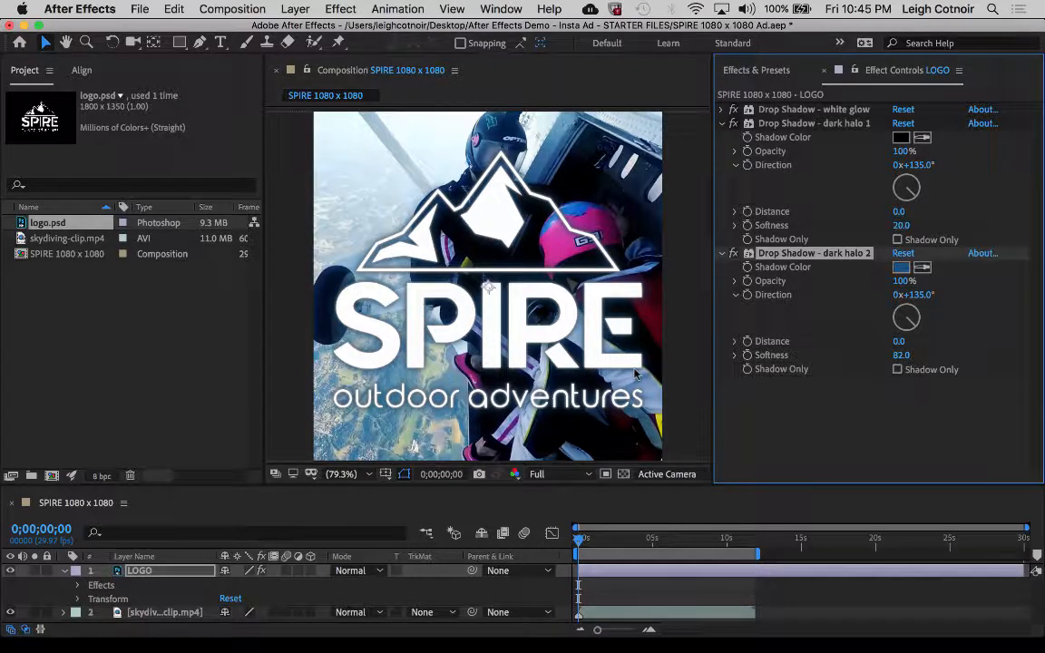
{"action": "left_click_drag", "start_coordinate": [901, 355], "coordinate": [896, 354]}
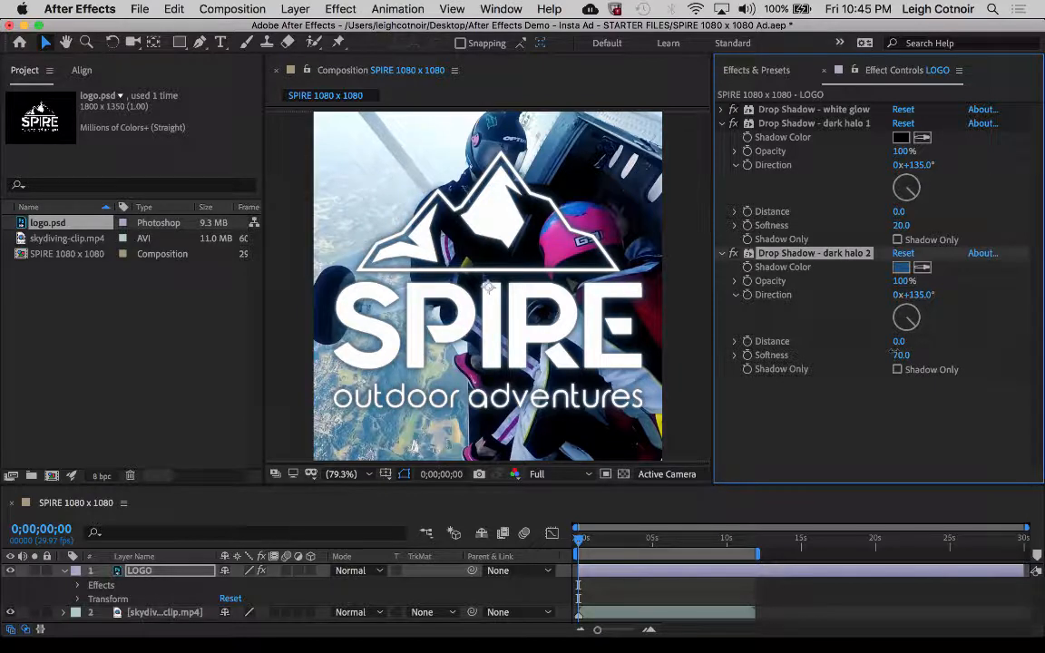
{"action": "left_click", "coordinate": [901, 267]}
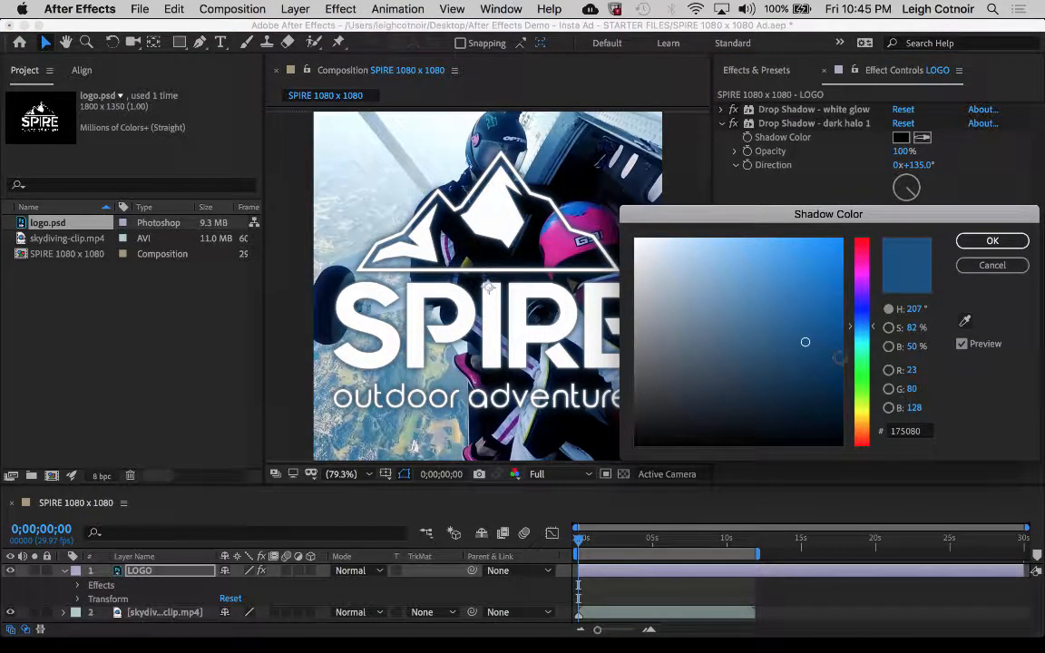
{"action": "left_click", "coordinate": [841, 354]}
{"action": "left_click", "coordinate": [992, 241]}
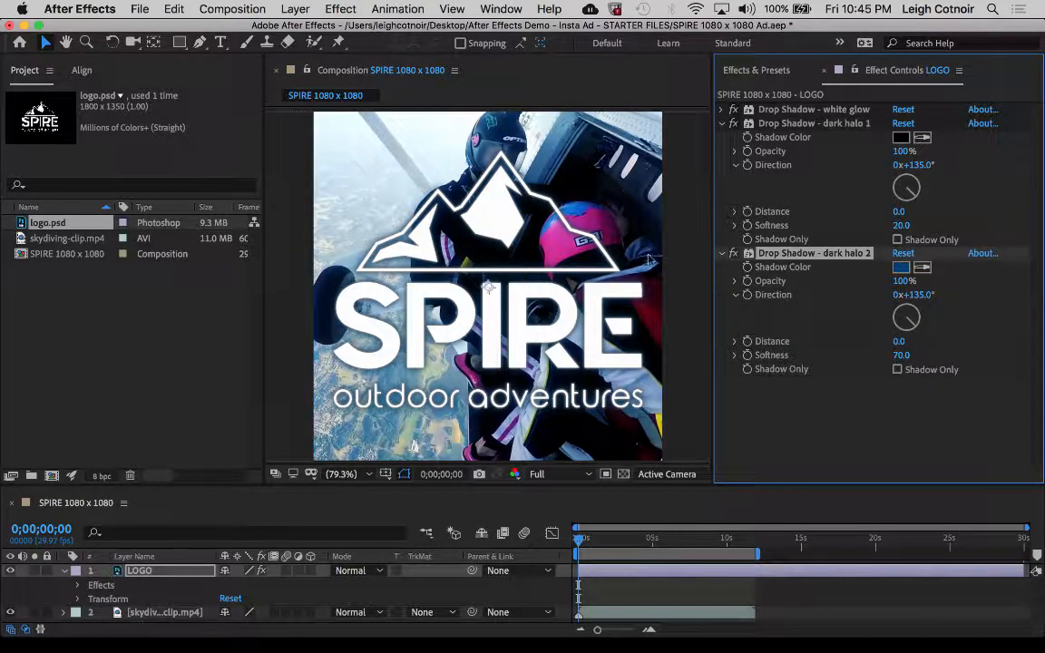
Step: Inspect the logo's halo in the maximized composition view and restore the normal layout
{"action": "left_click", "coordinate": [342, 73]}
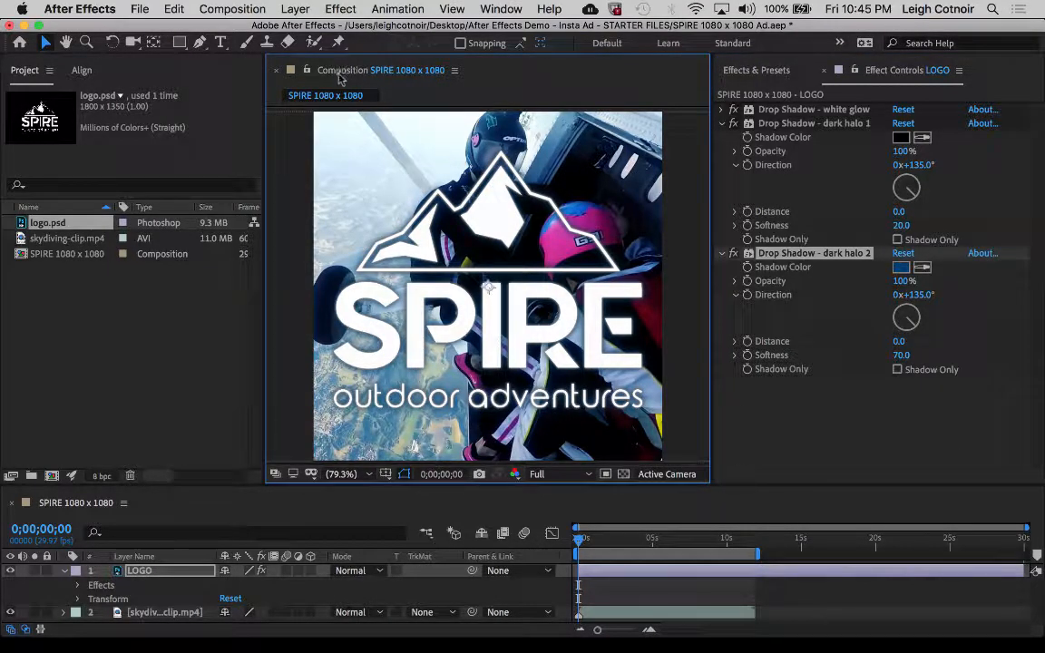
{"action": "key", "text": "grave"}
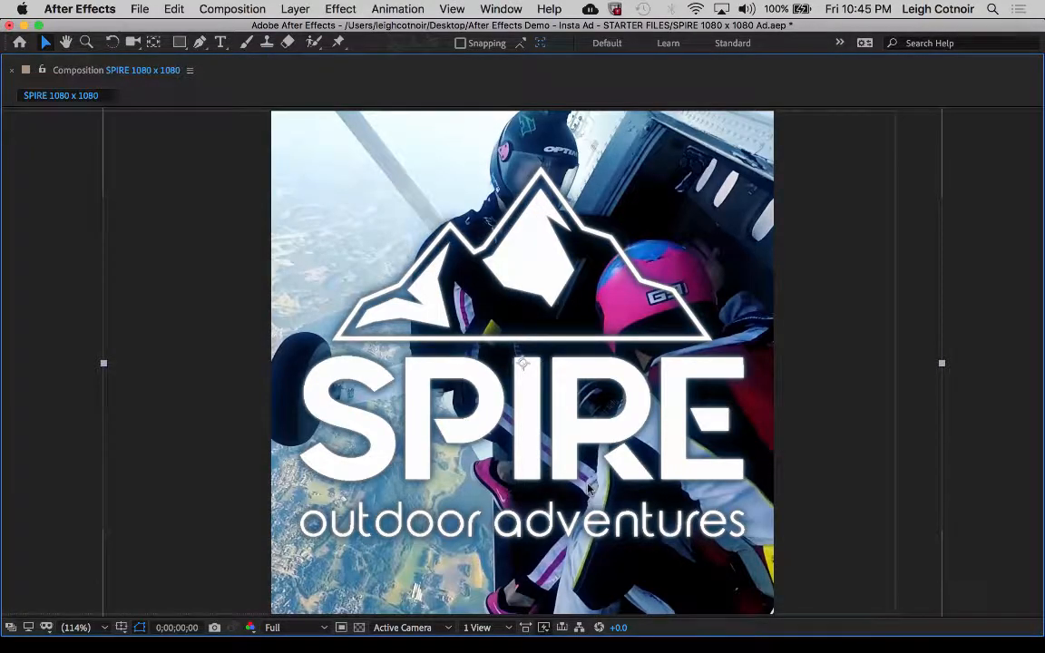
{"action": "key", "text": "grave"}
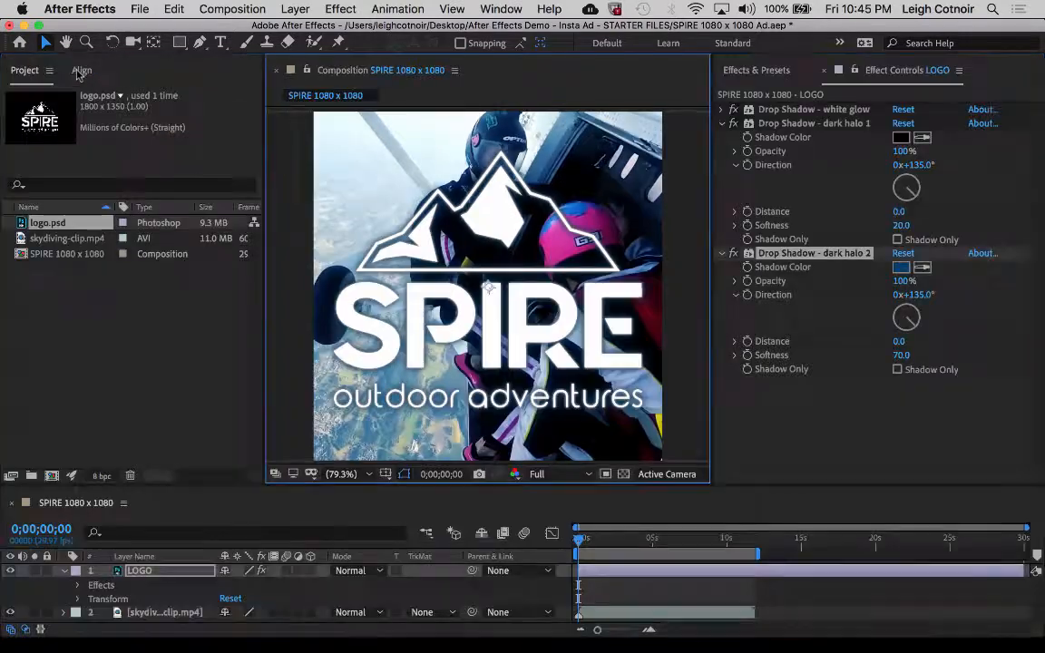
Step: Save the project and enlarge the timeline area upward
{"action": "key", "text": "super+s"}
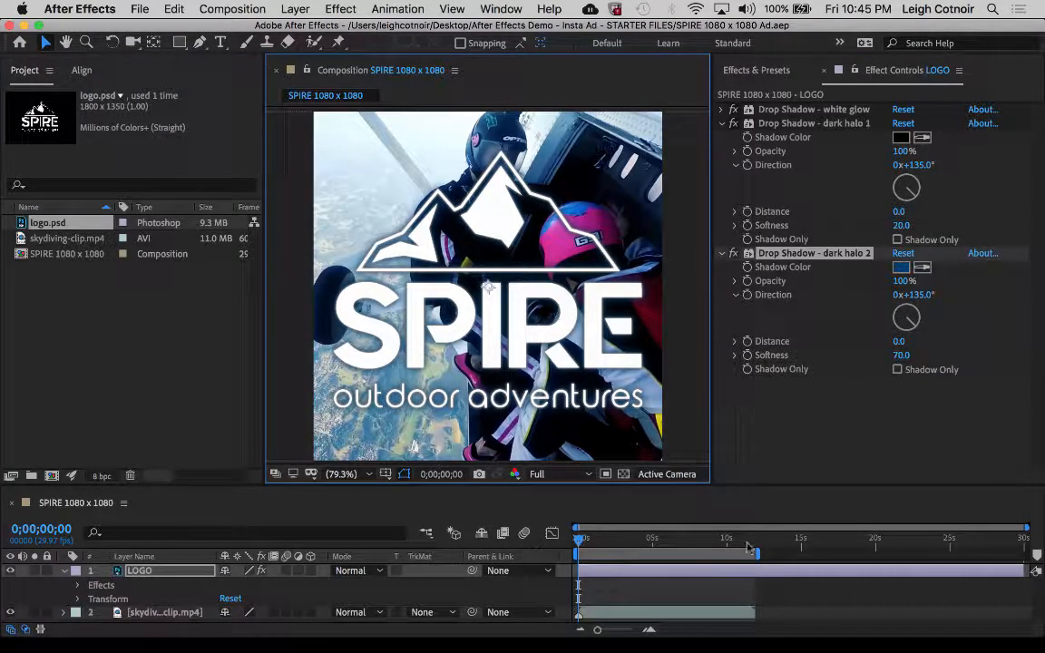
{"action": "left_click_drag", "start_coordinate": [754, 485], "coordinate": [757, 421]}
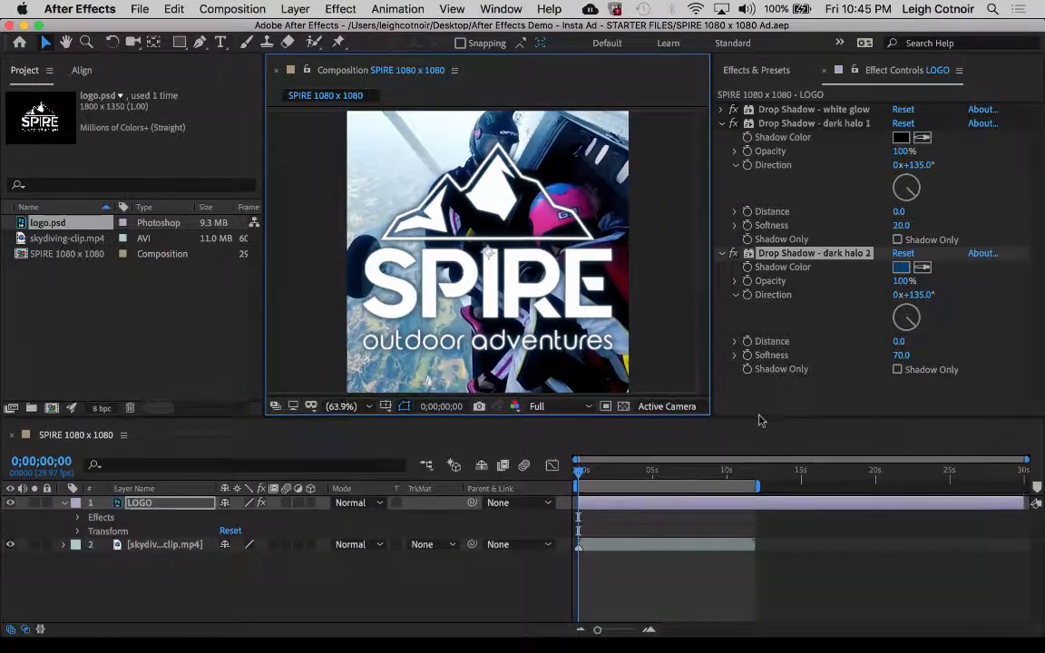